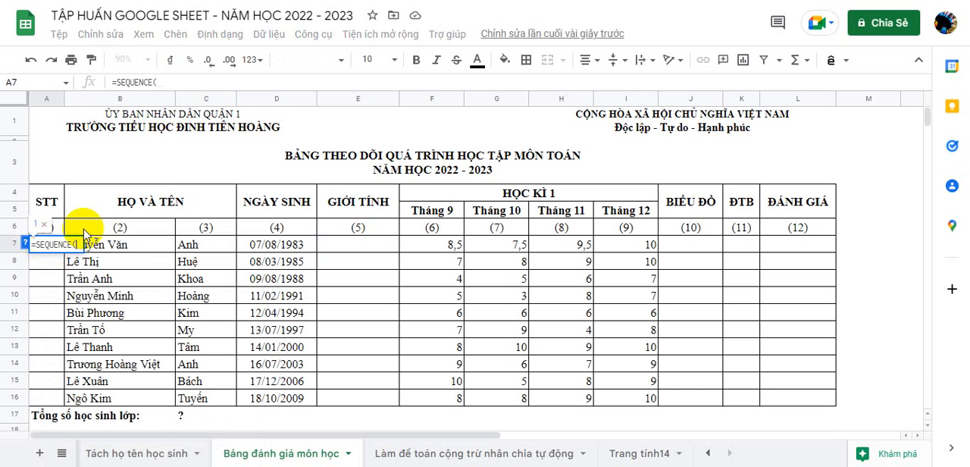
Step: Complete the numbering formula in A7 as =SEQUENCE(10;1;1;1) to number the ten students in the STT column
text(10;)
click(25, 244)
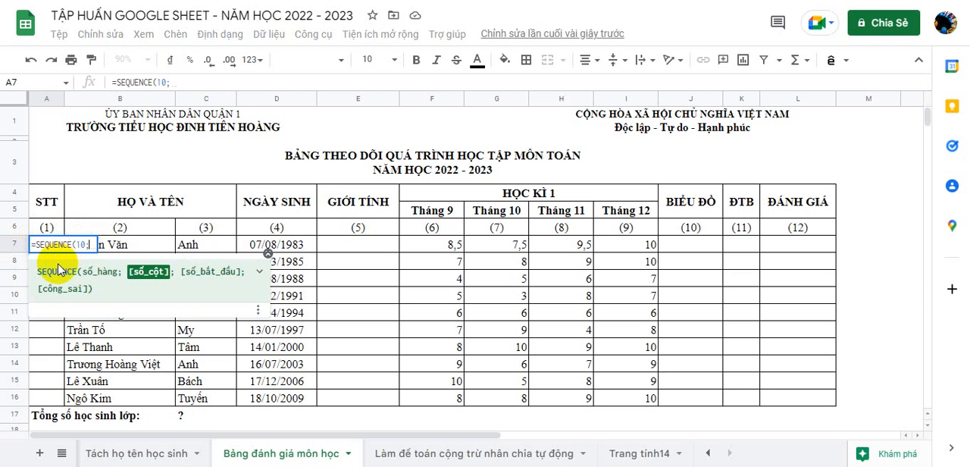
click(267, 253)
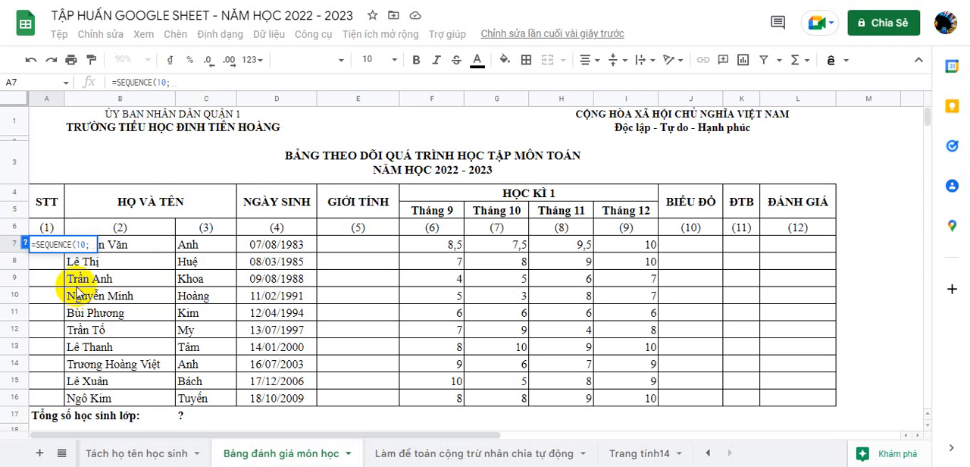
key(BackSpace)
text())
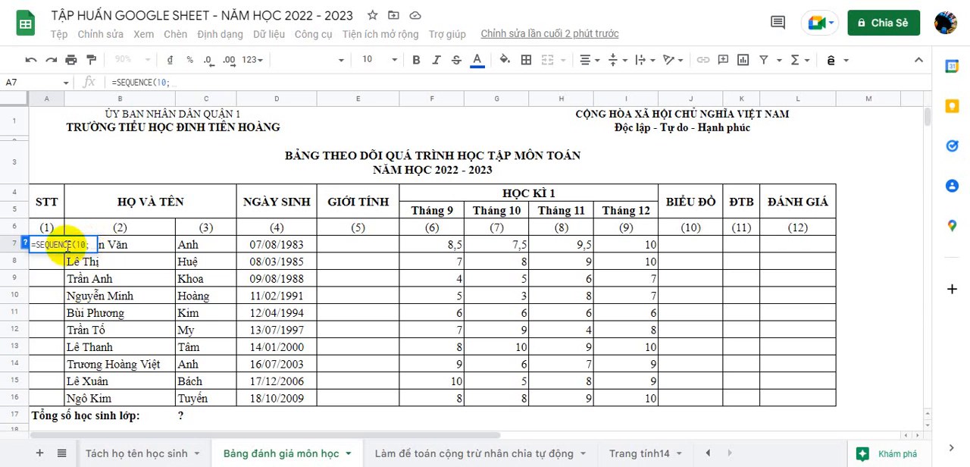
text(;)
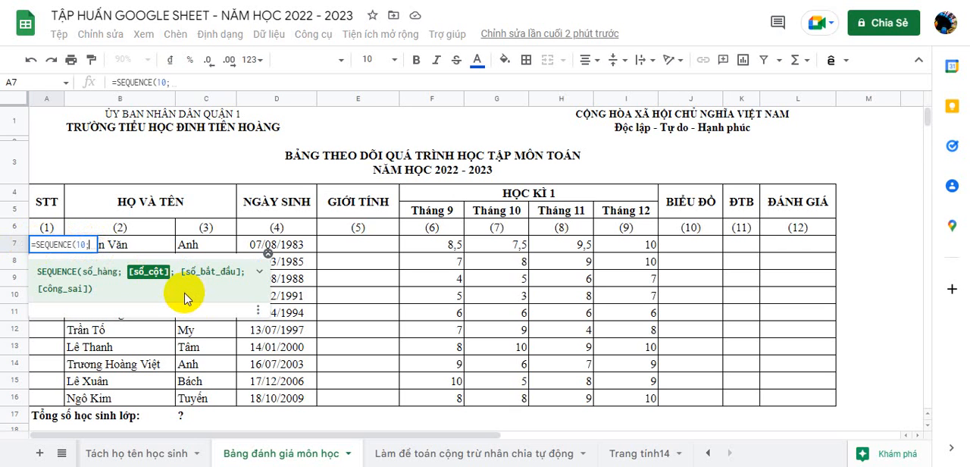
text(1;)
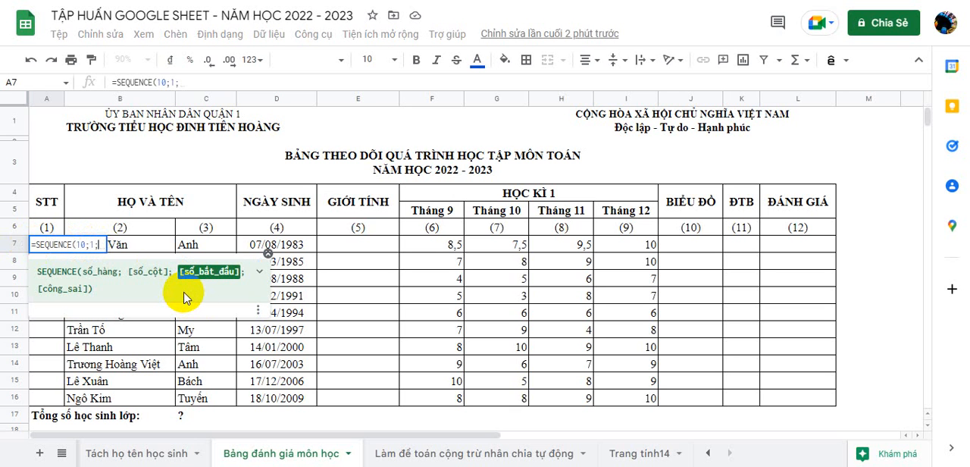
text(1)
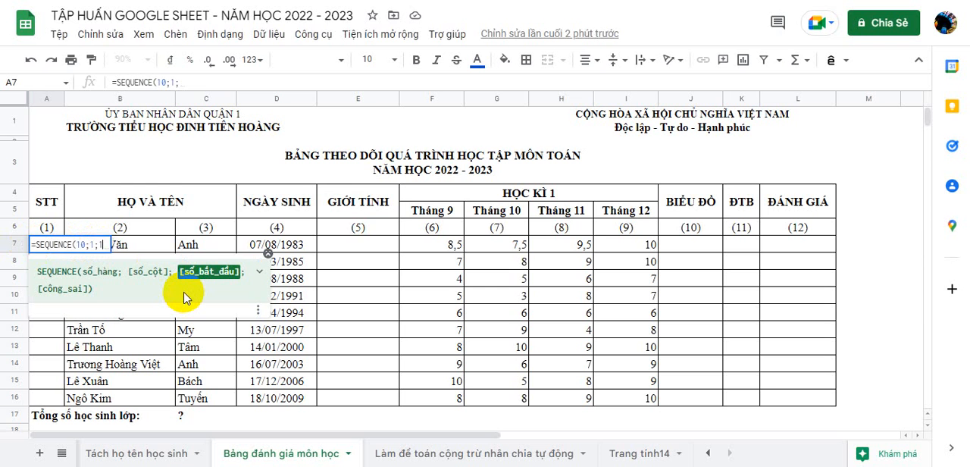
text(;1)
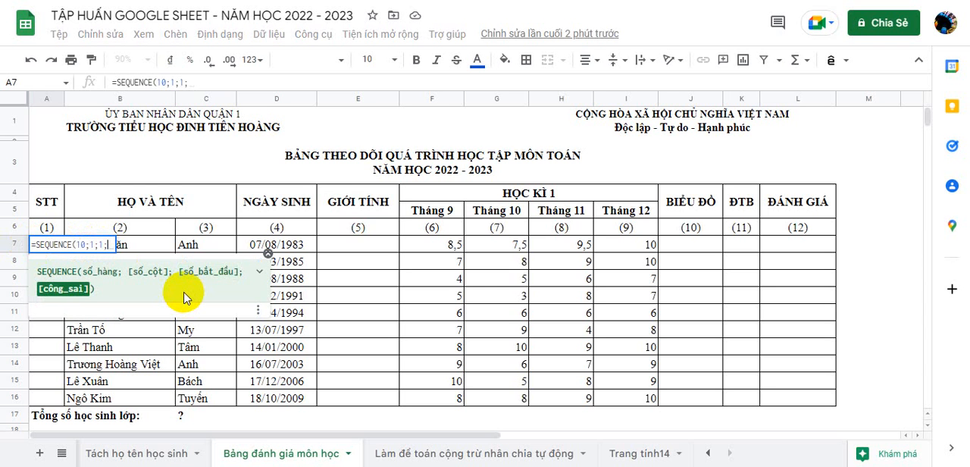
text())
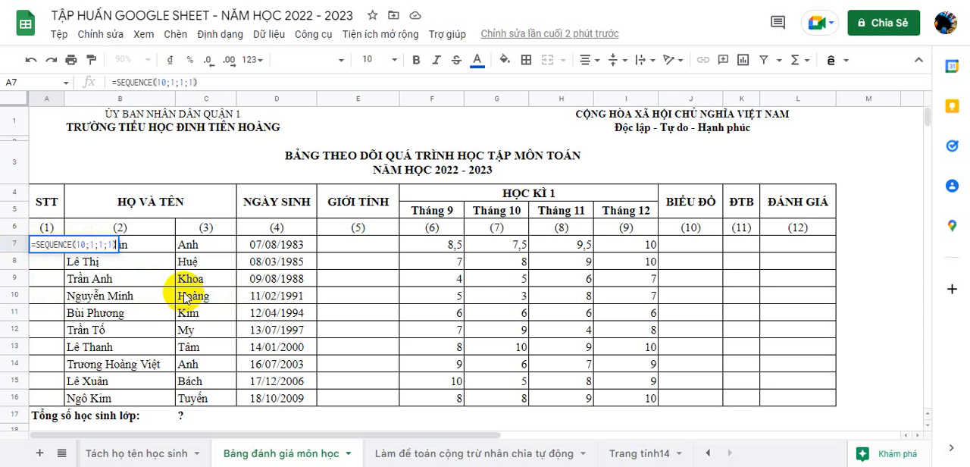
key(Return)
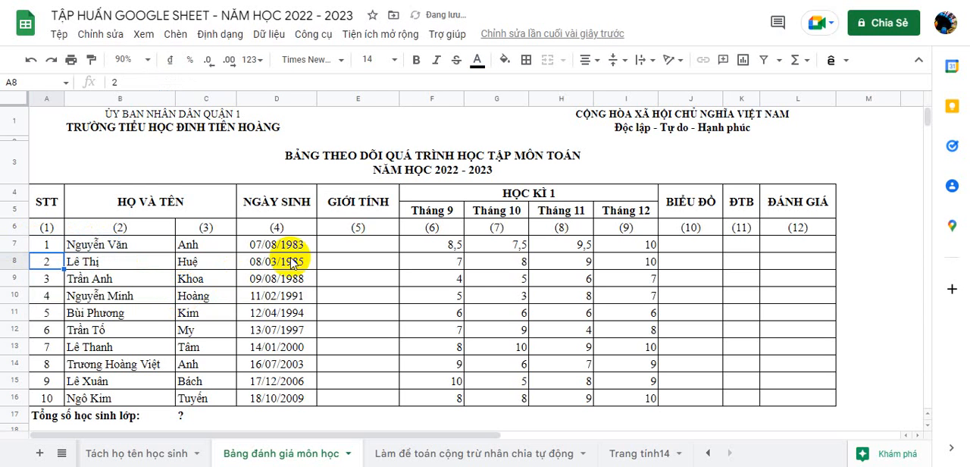
Step: Enter the gender options Nữ in M5 and Nam in M6, beside the table
click(375, 244)
click(893, 228)
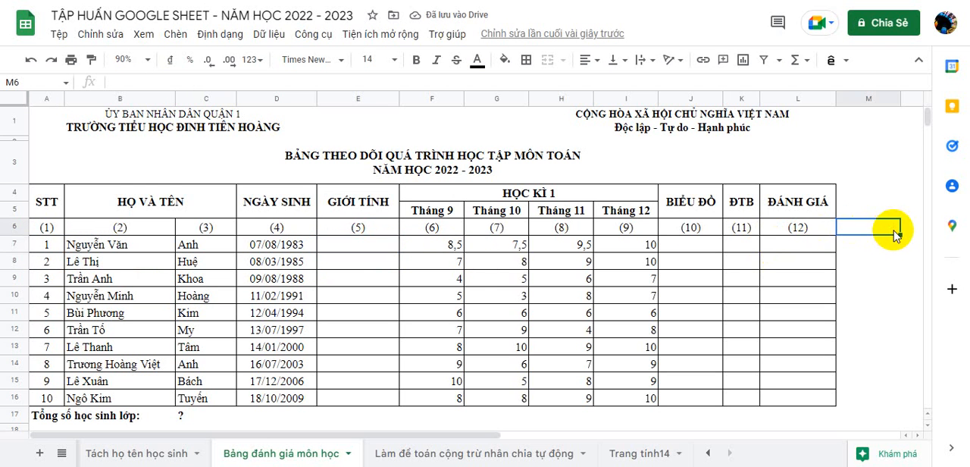
click(905, 213)
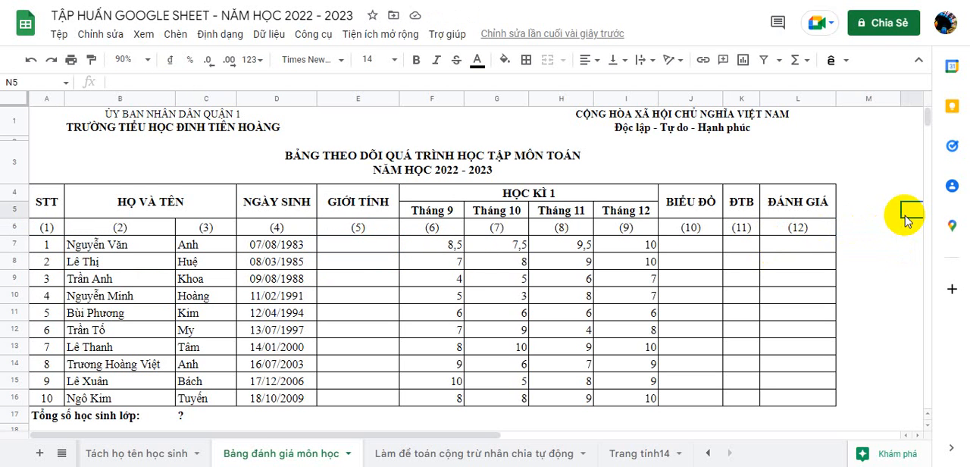
click(869, 217)
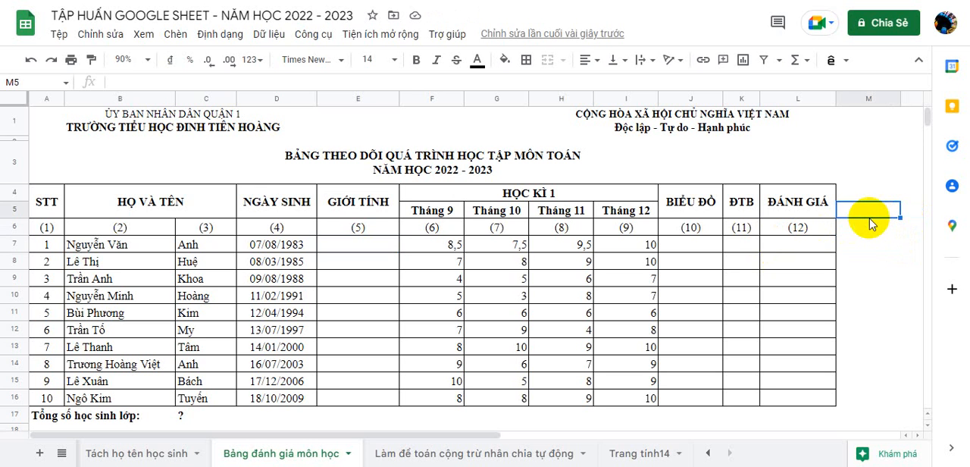
text(N)
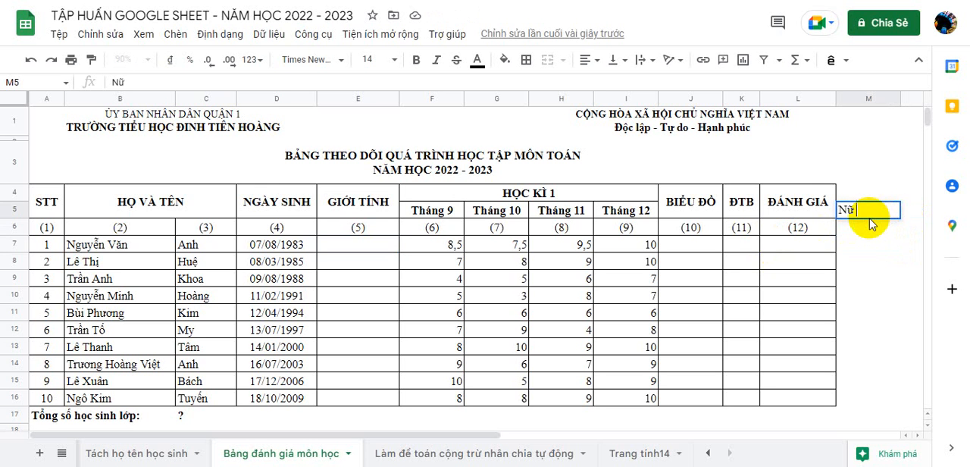
text(ữ)
key(Return)
text(Nam)
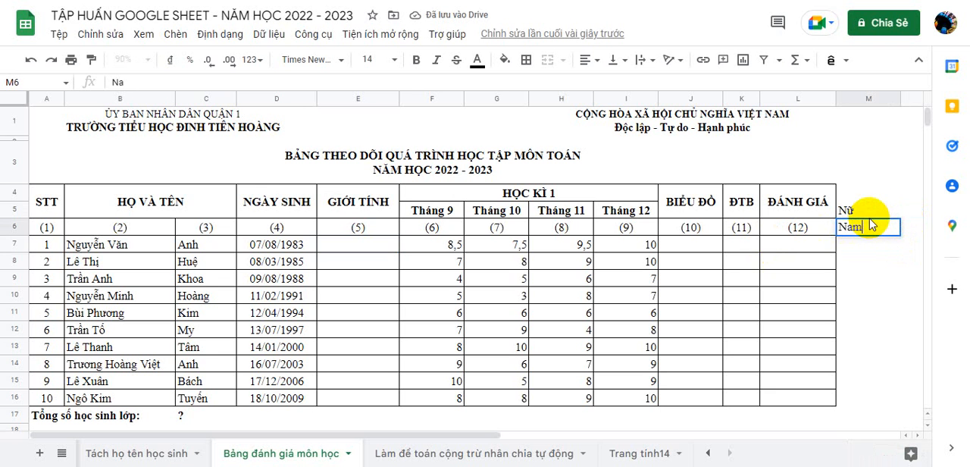
click(872, 319)
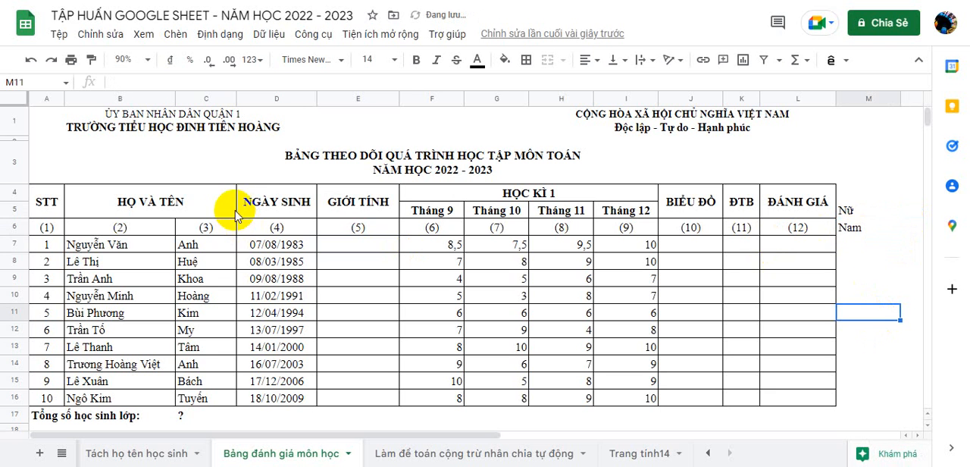
Step: Add data validation to the GIỚI TÍNH cells E7:E16 with a dropdown list sourced from the range M5:M6
drag(353, 246, 363, 400)
click(266, 34)
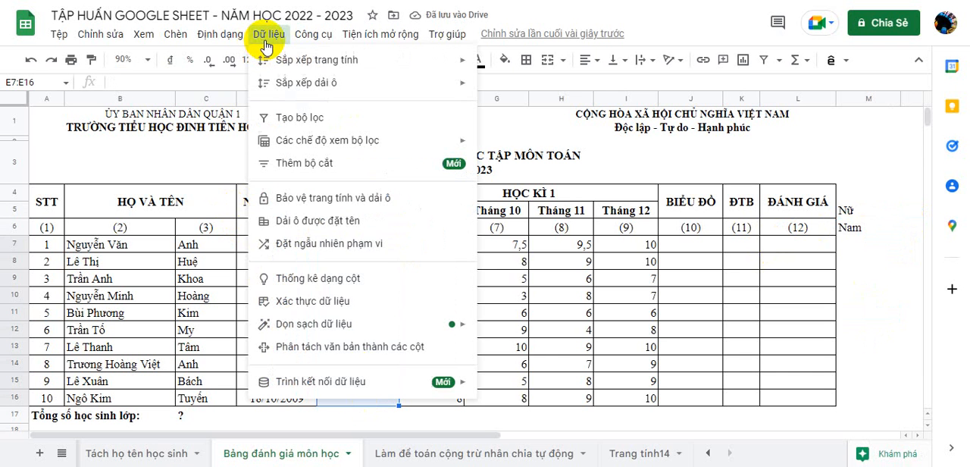
click(315, 303)
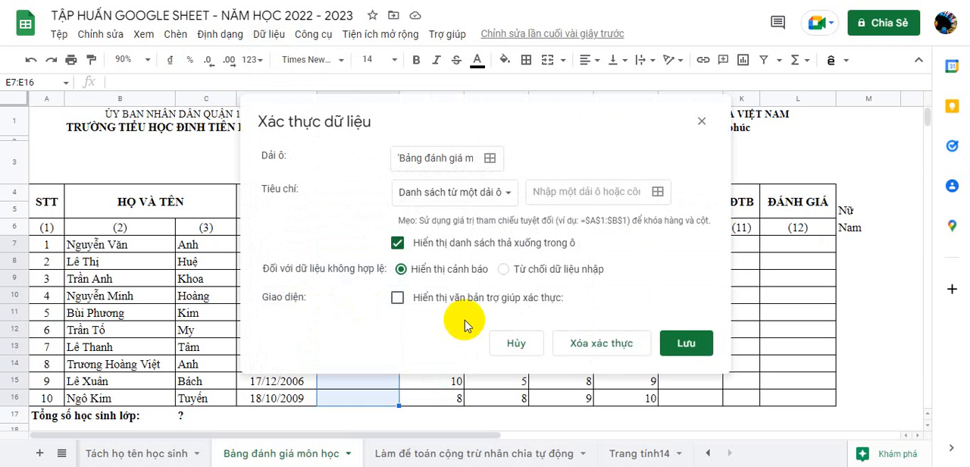
click(658, 192)
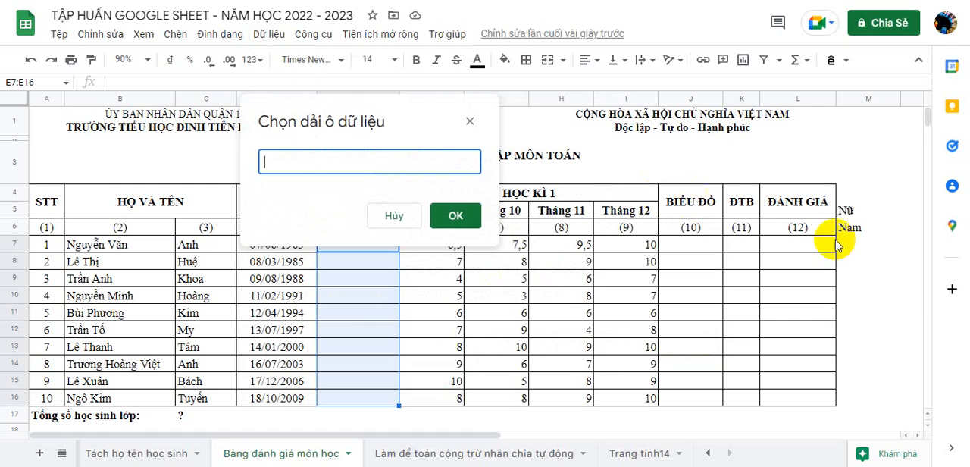
drag(863, 210, 859, 229)
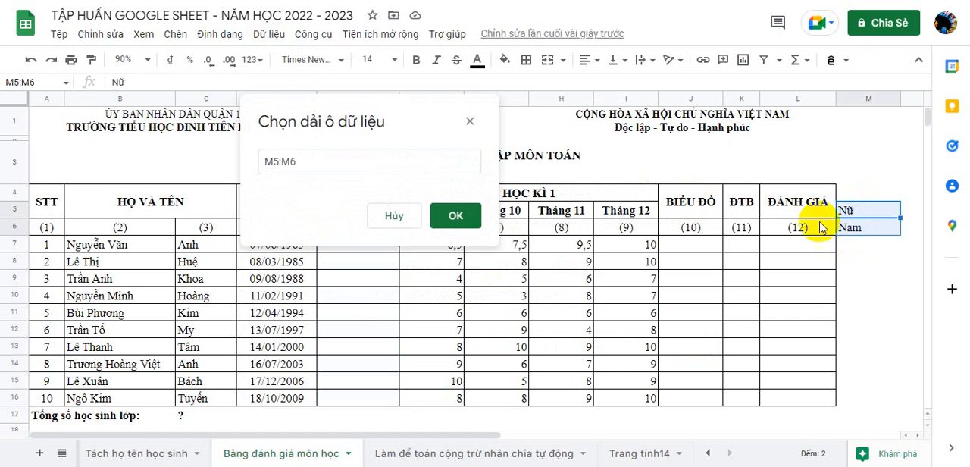
click(454, 226)
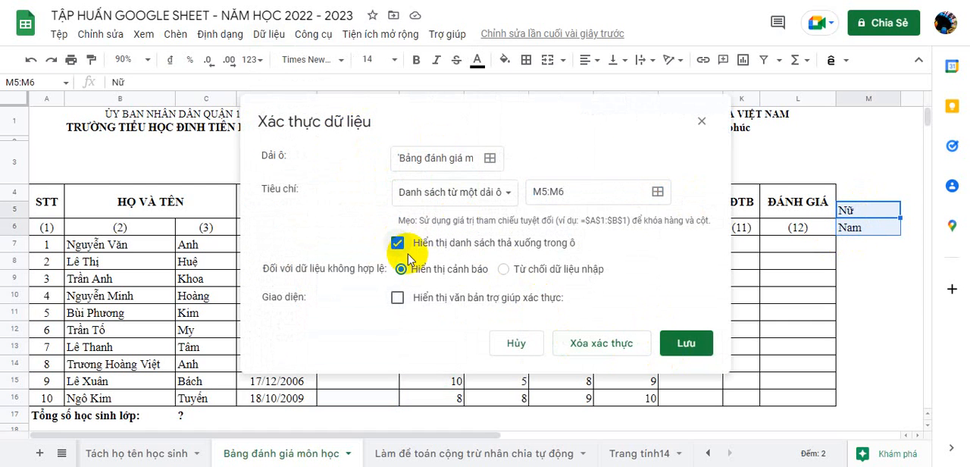
click(678, 345)
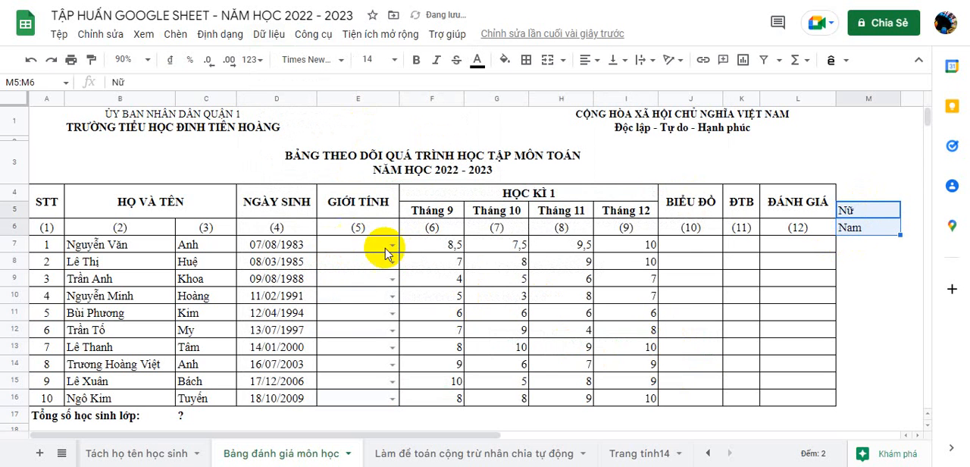
Step: Choose Nam from the dropdowns in E7 and E9, and Nữ in E11 and E13
click(388, 250)
click(387, 250)
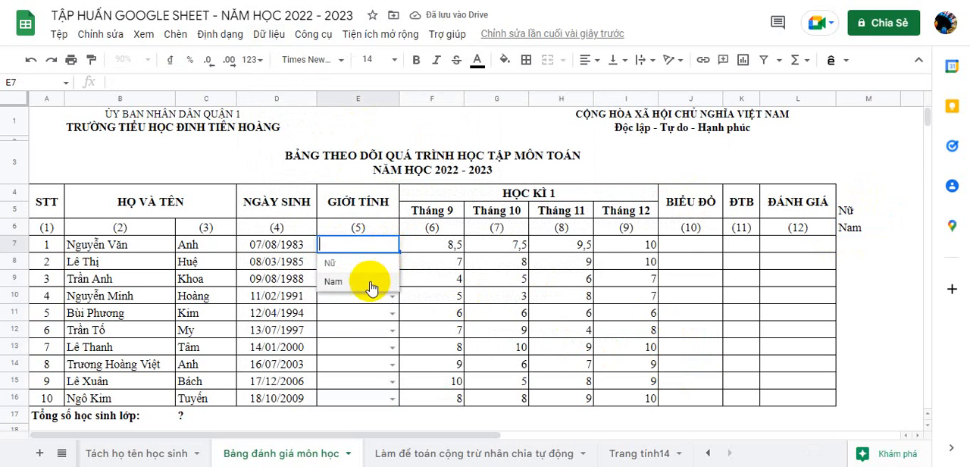
click(372, 282)
double_click(391, 279)
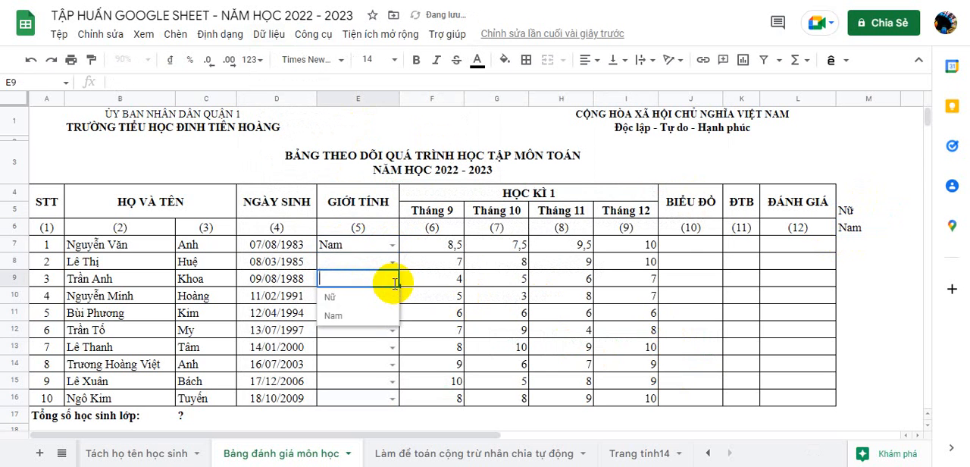
click(369, 322)
click(391, 313)
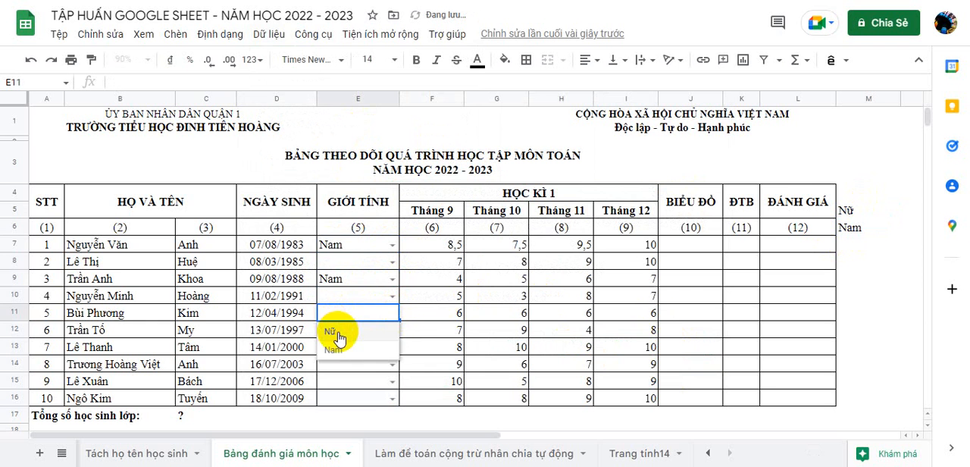
click(338, 334)
click(391, 347)
click(337, 325)
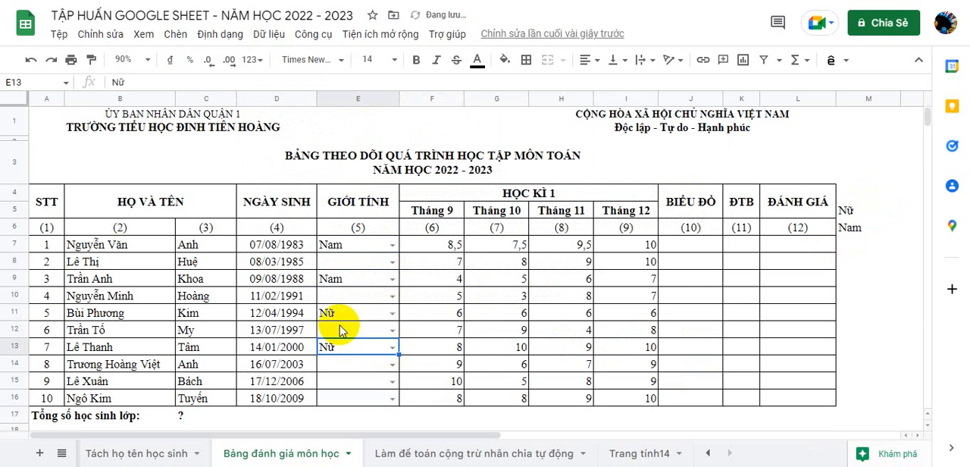
Step: Enter =SPARKLINE(F7:I7) in J7 and fill it down the BIỂU ĐỒ column to J16
click(696, 251)
text(=)
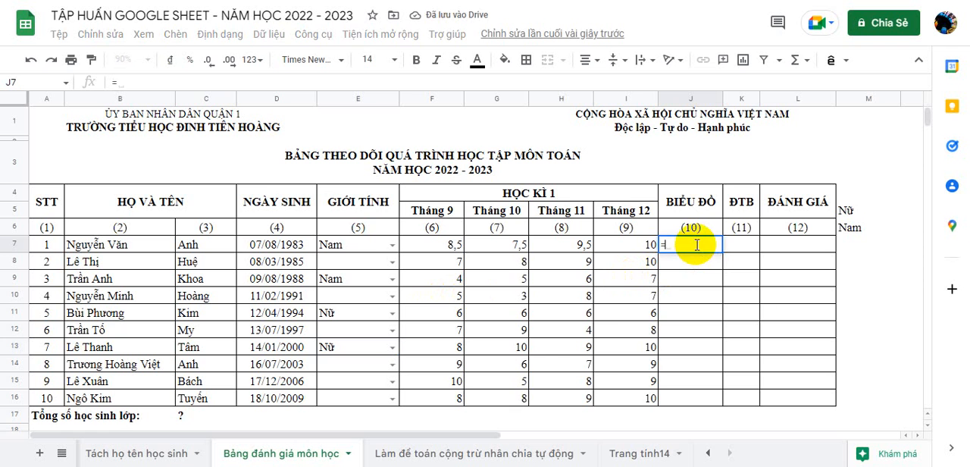
text(SPARKLINE()
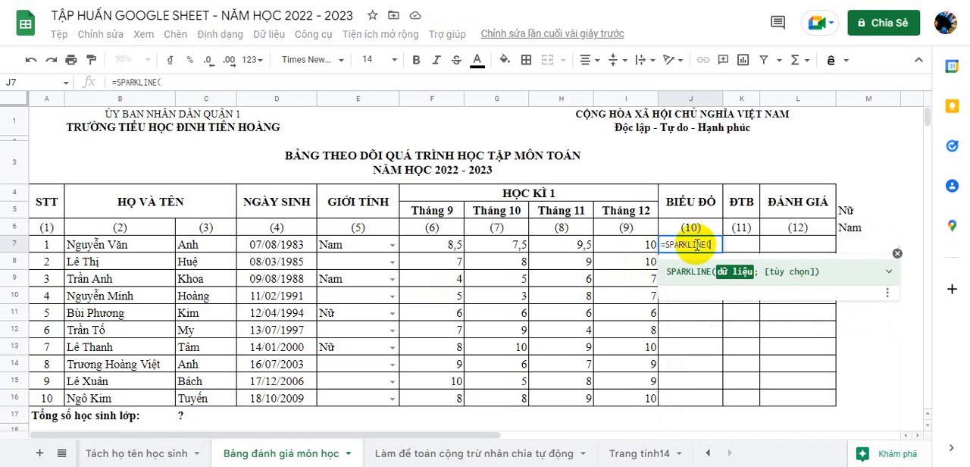
drag(450, 245, 640, 246)
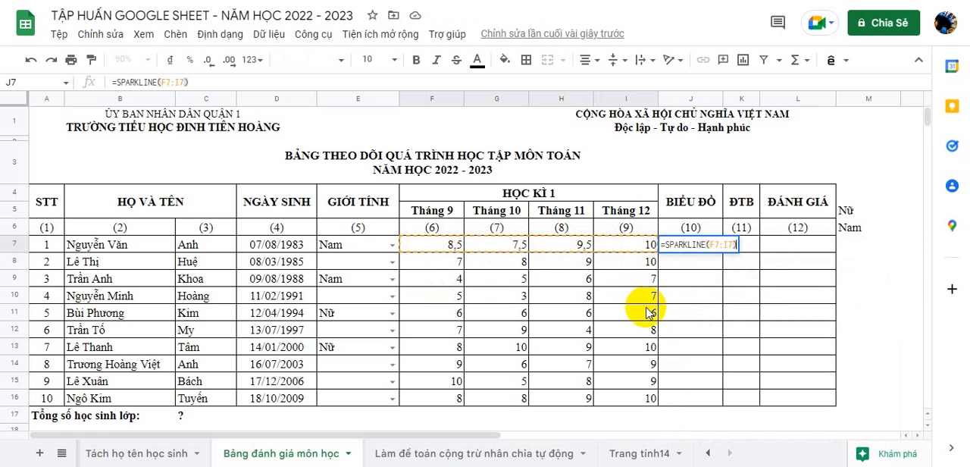
key(Return)
click(692, 243)
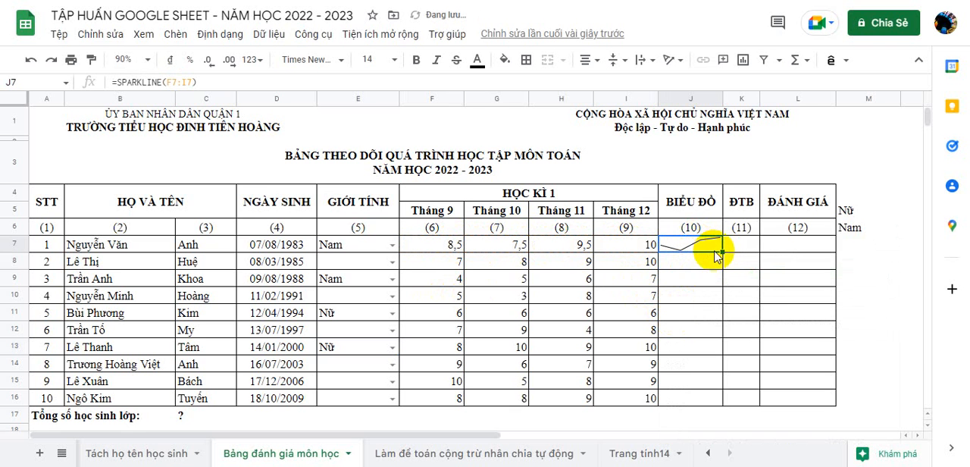
drag(722, 251, 721, 400)
Step: Enter =AVERAGE(F7:I7) in K7 and accept the suggested autofill for the rest of the ĐTB column
click(747, 245)
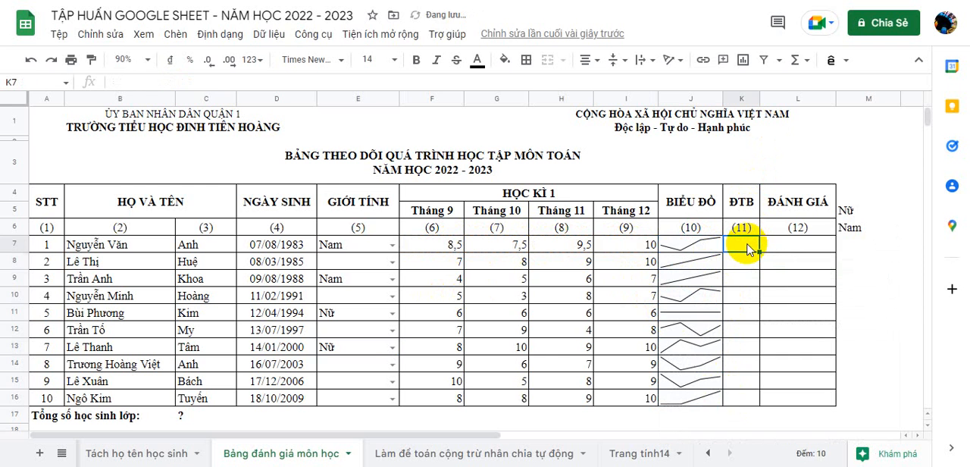
text(=)
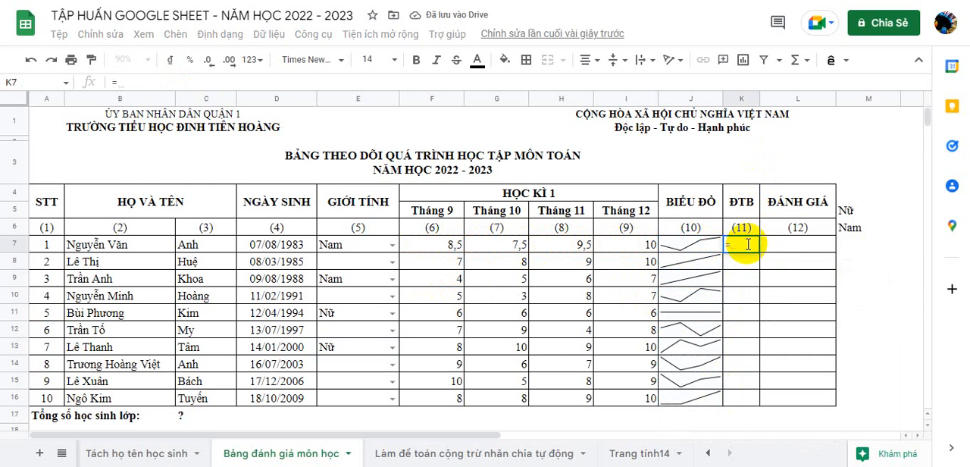
text(aver)
key(Tab)
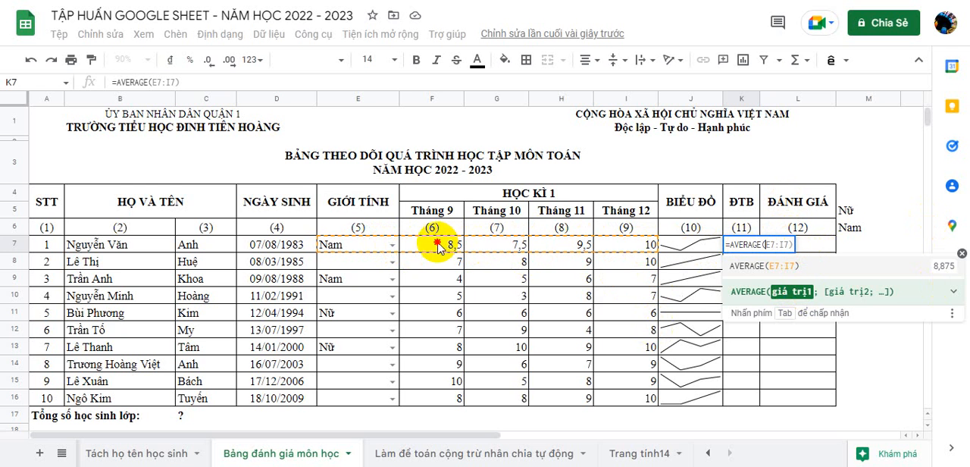
drag(438, 247, 648, 244)
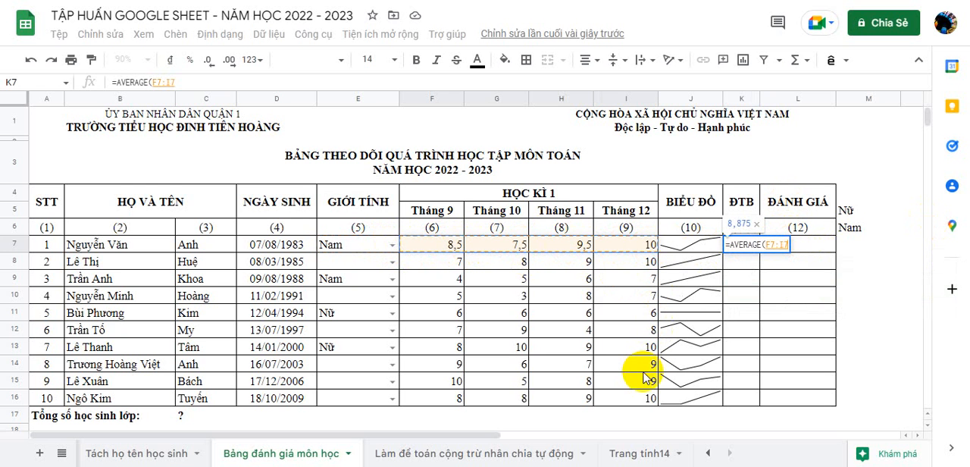
text())
key(Return)
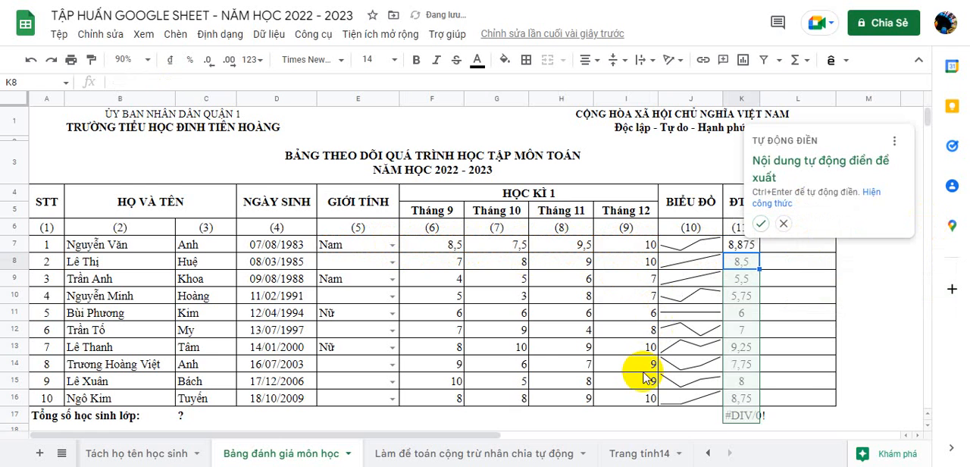
click(760, 223)
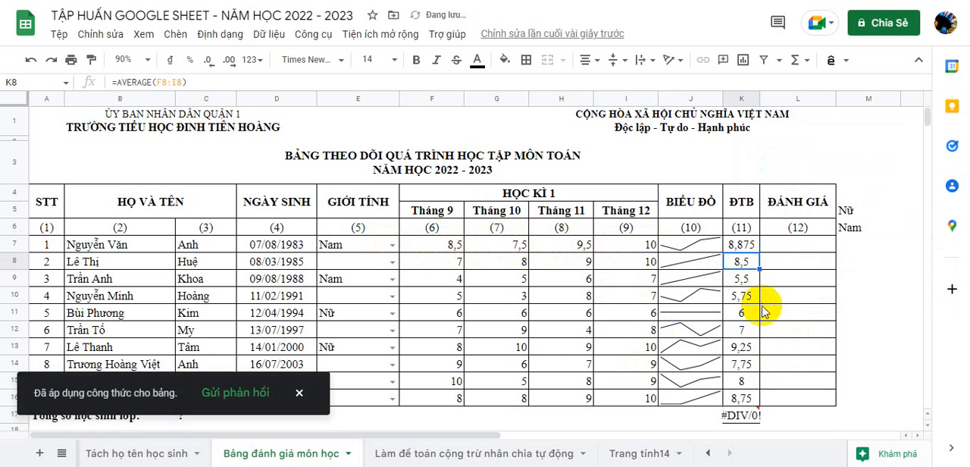
Step: Clear the unneeded AVERAGE formula from K17 below the ĐTB column
click(746, 415)
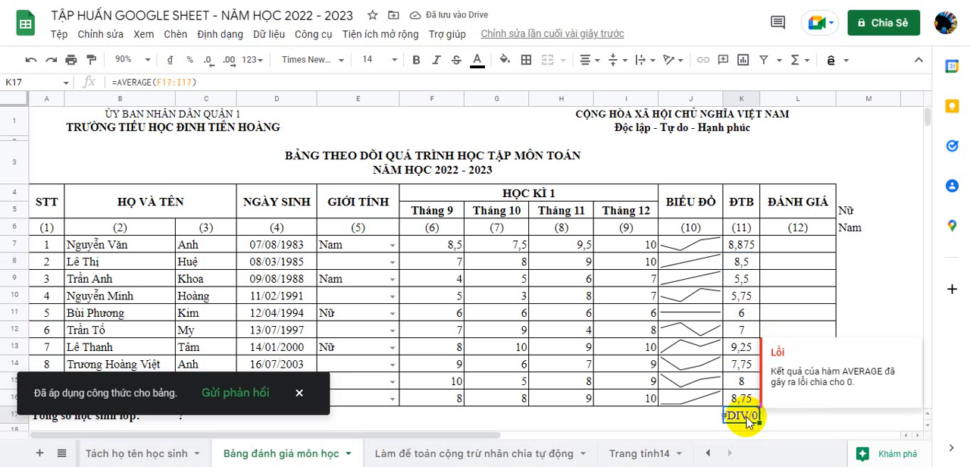
key(Delete)
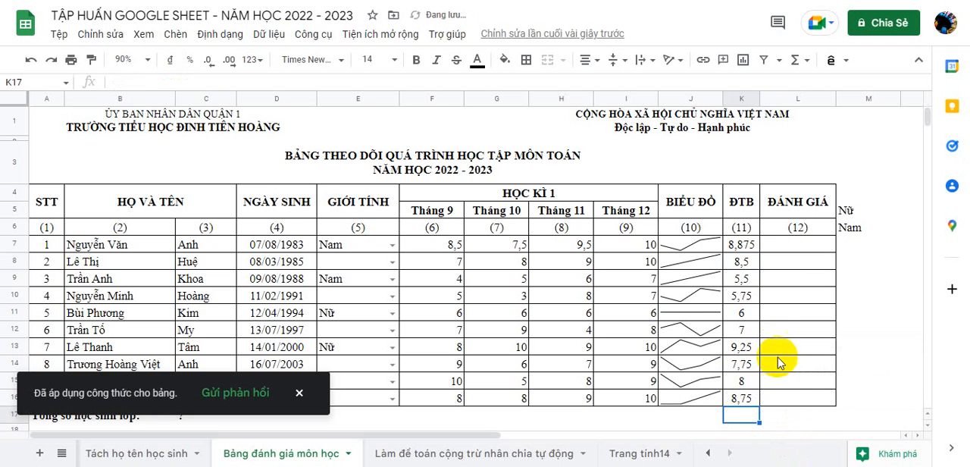
click(677, 332)
Step: Wrap the average in K7 with ROUND to zero decimals so the formula reads =ROUND(AVERAGE(F7:I7);0)
click(746, 245)
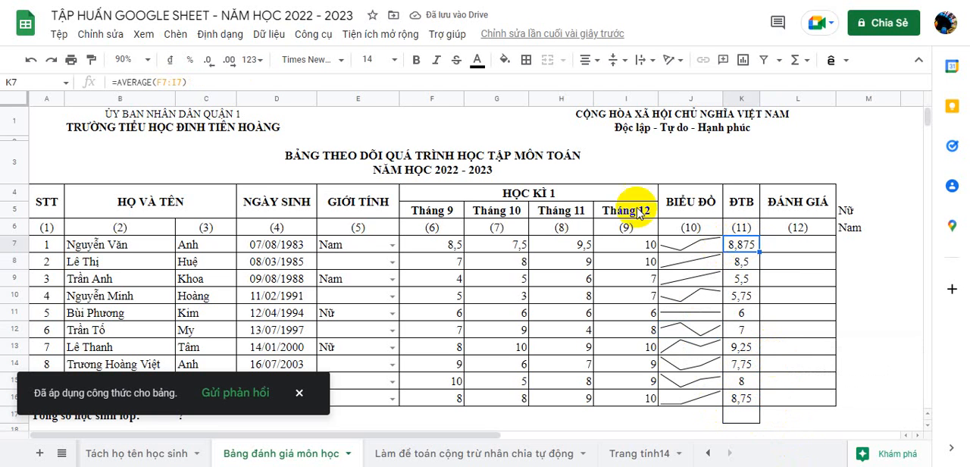
click(118, 81)
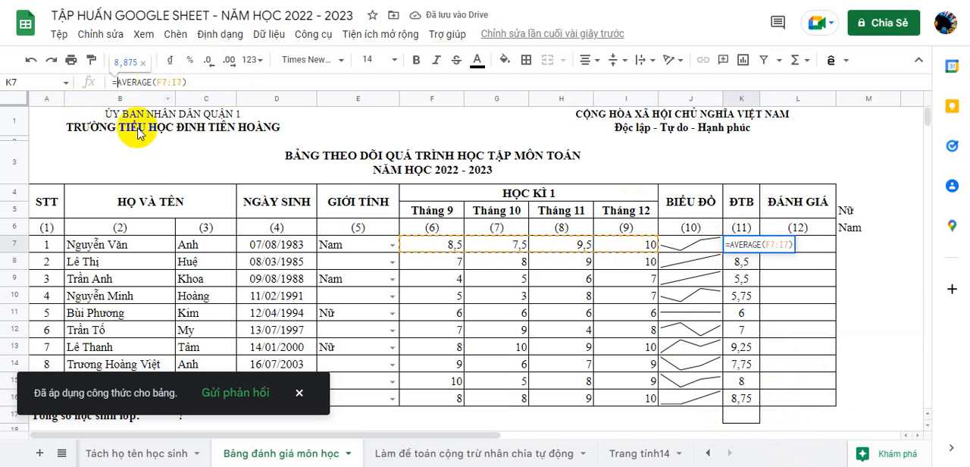
text(R)
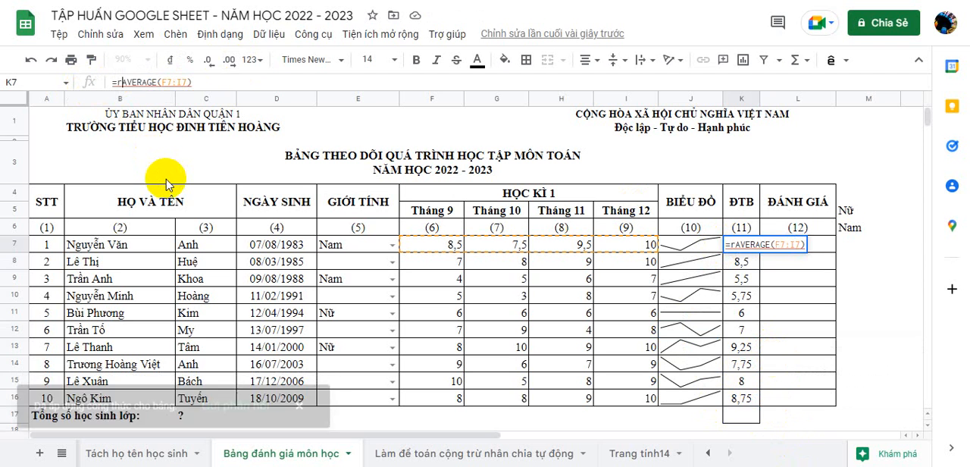
text(OUND)
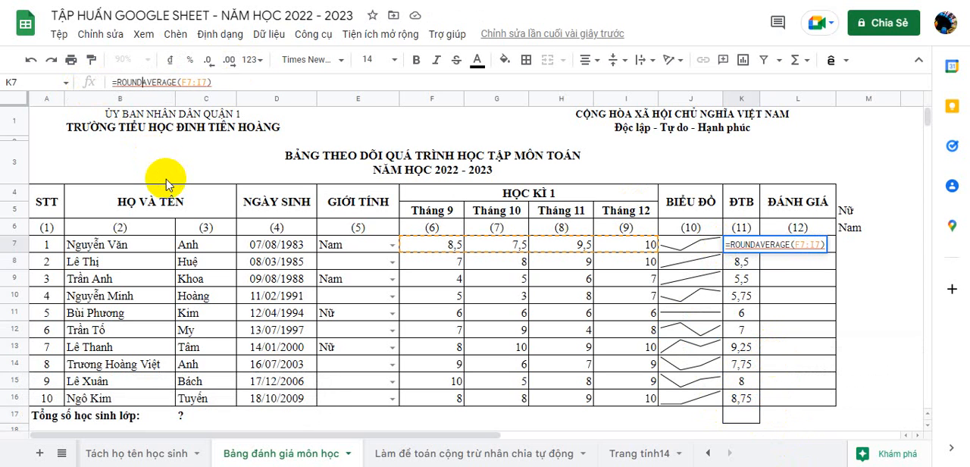
text(()
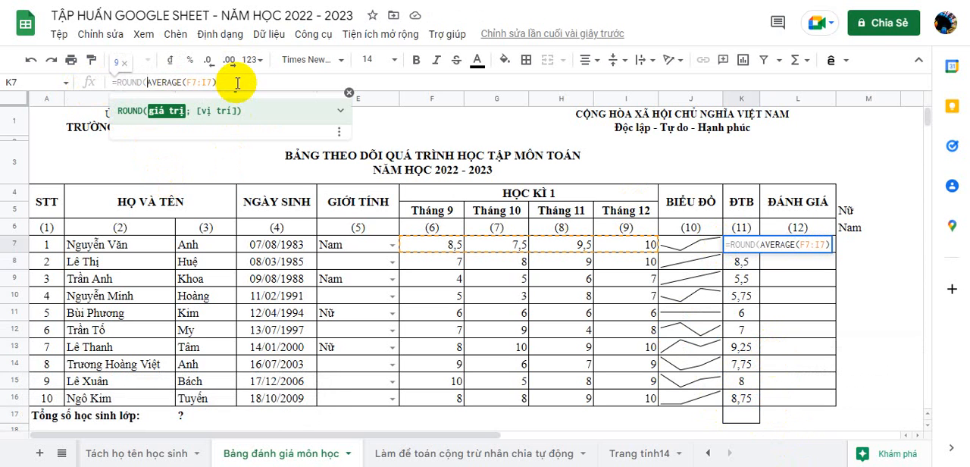
text(;)
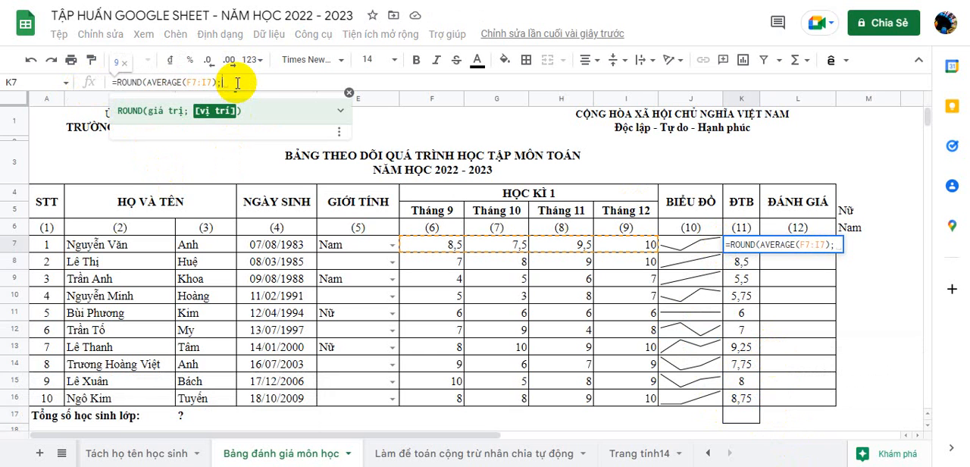
text(0))
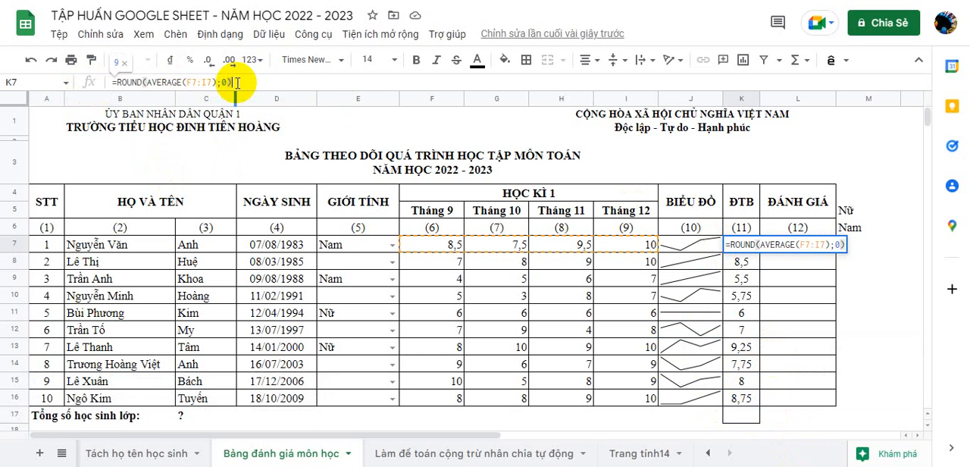
key(Return)
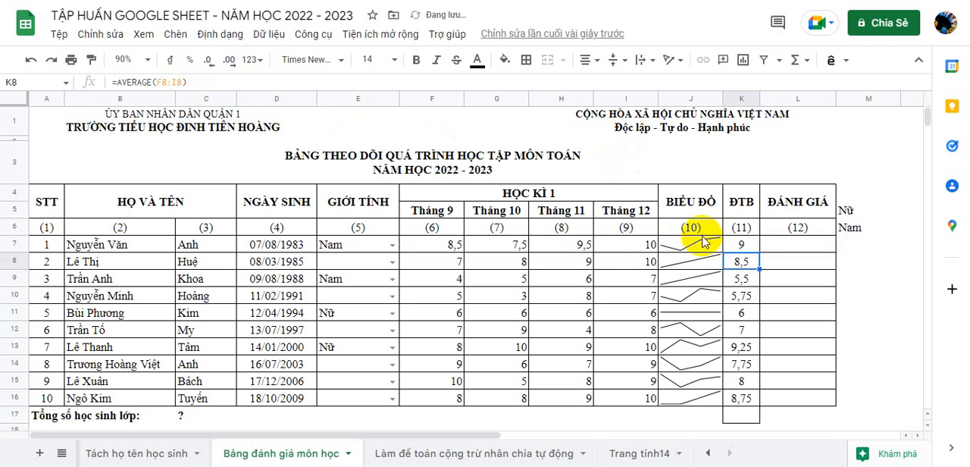
Step: Fill the rounded average formula from K7 down the ĐTB column to K16
click(742, 244)
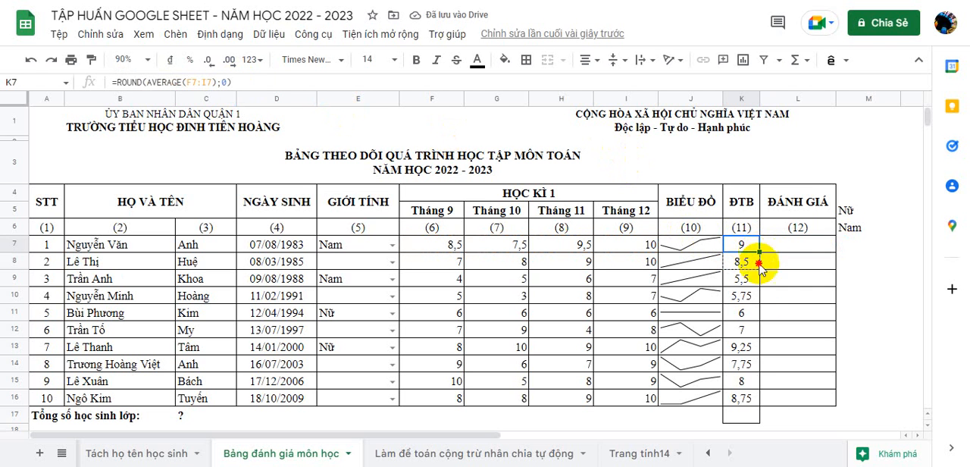
drag(759, 252, 758, 405)
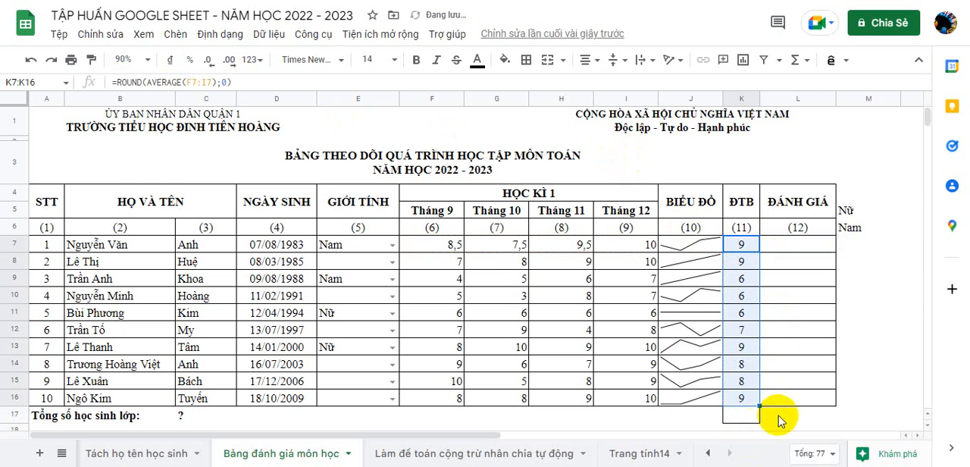
click(788, 421)
click(746, 416)
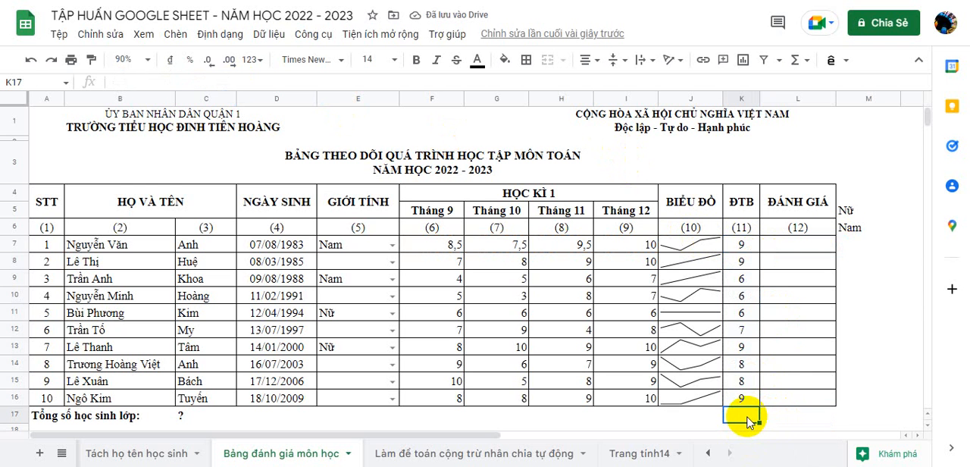
click(526, 60)
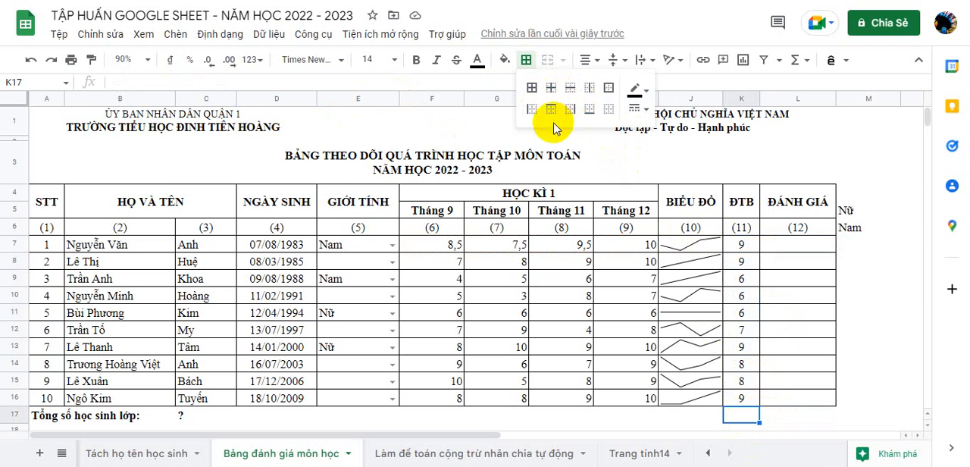
click(618, 262)
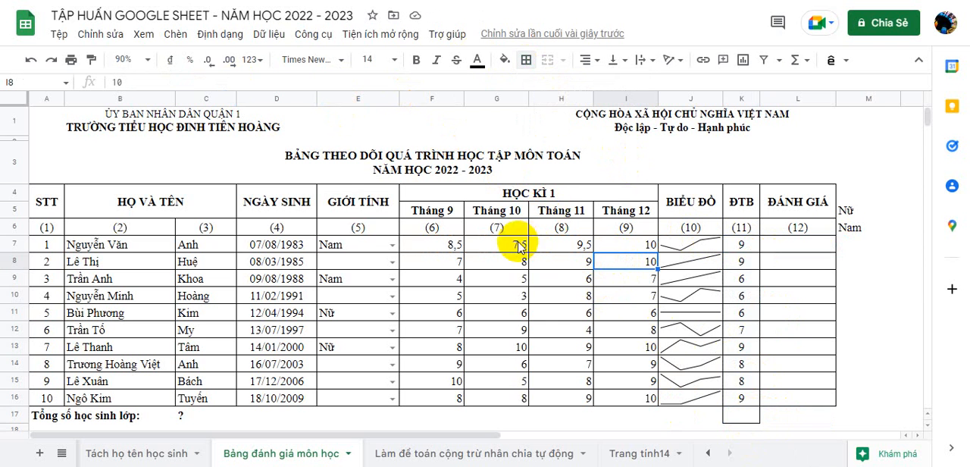
click(710, 243)
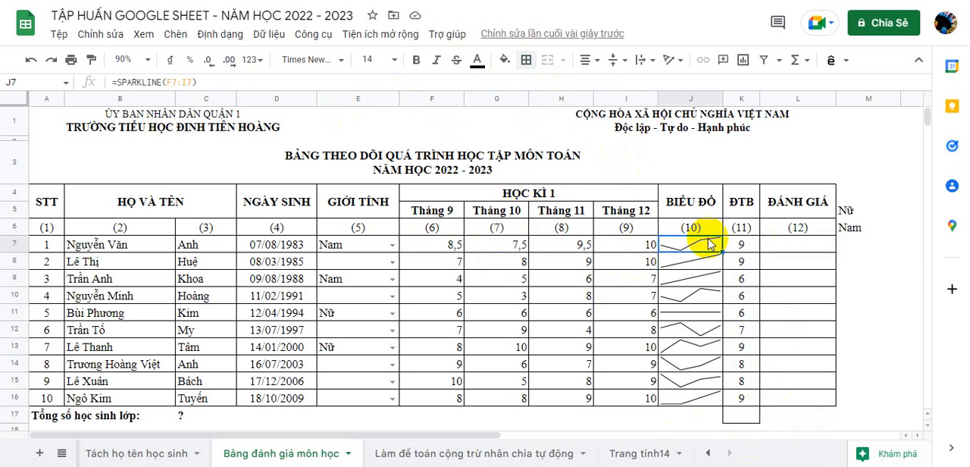
double_click(702, 247)
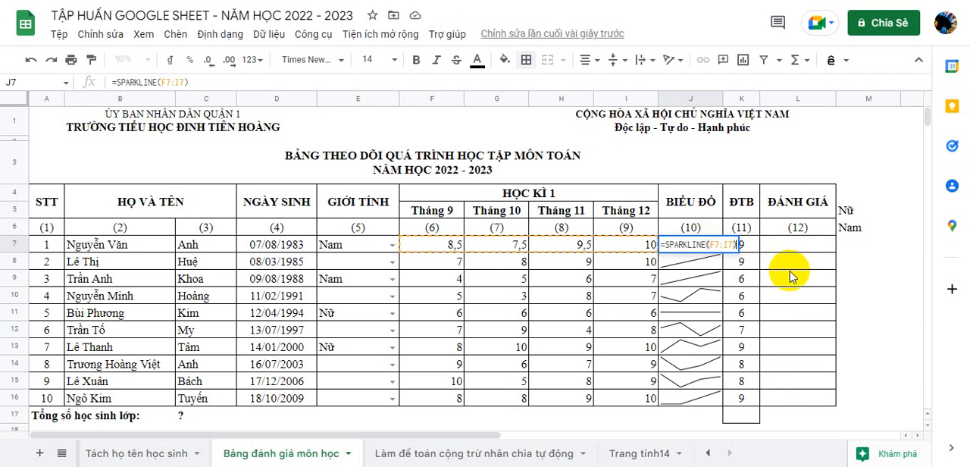
key(Escape)
Step: Begin the ĐÁNH GIÁ formula in L7 with =IF(K7>=9;"T"; to rate averages of at least 9 as T
click(800, 247)
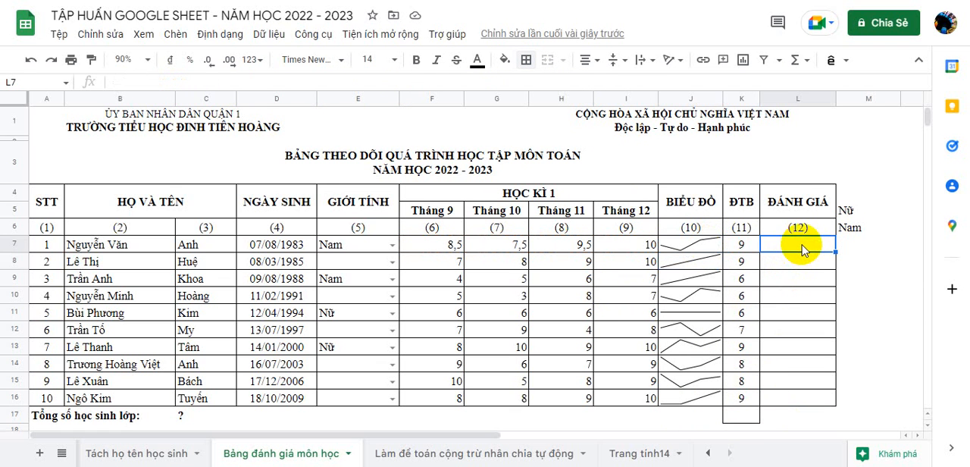
text(=I)
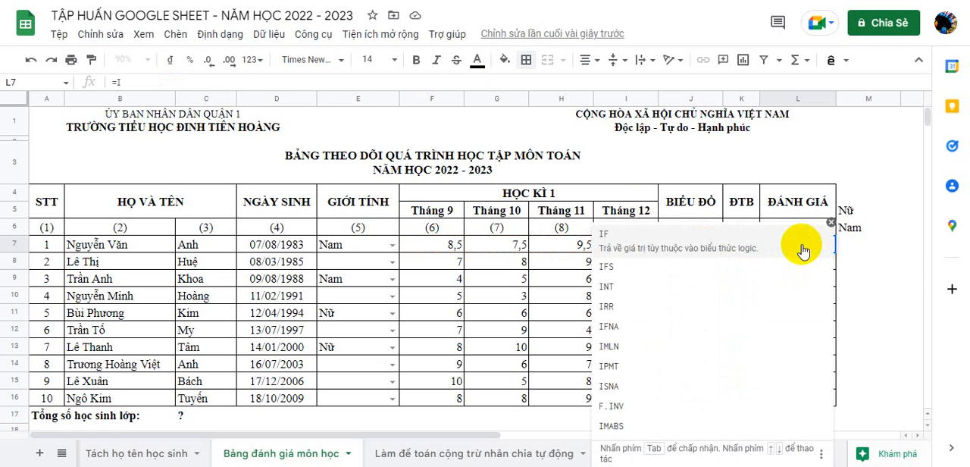
click(804, 250)
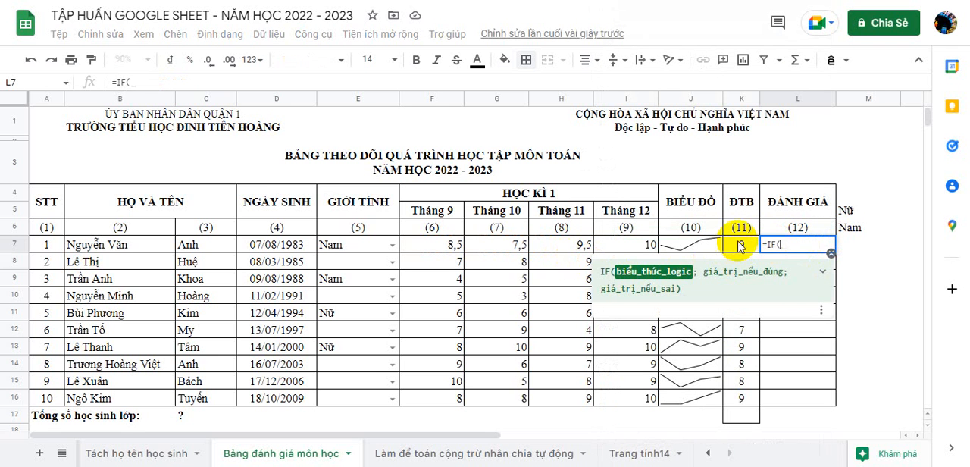
click(742, 247)
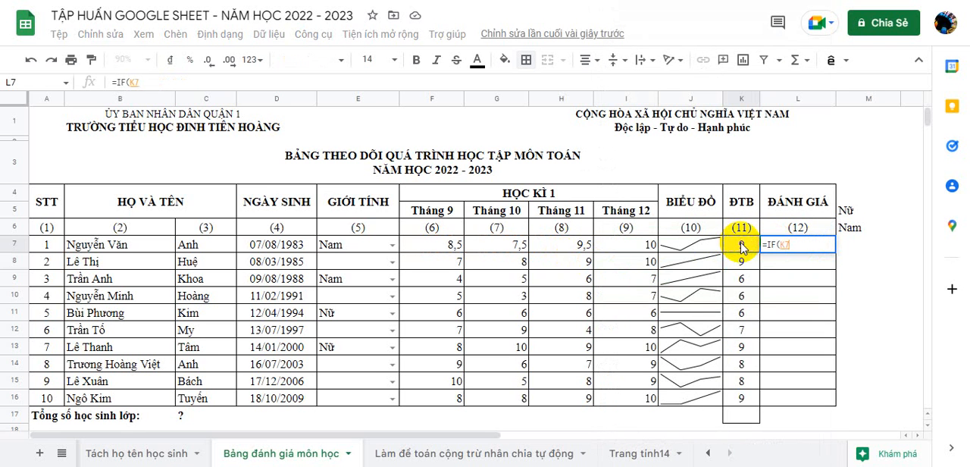
text(>=)
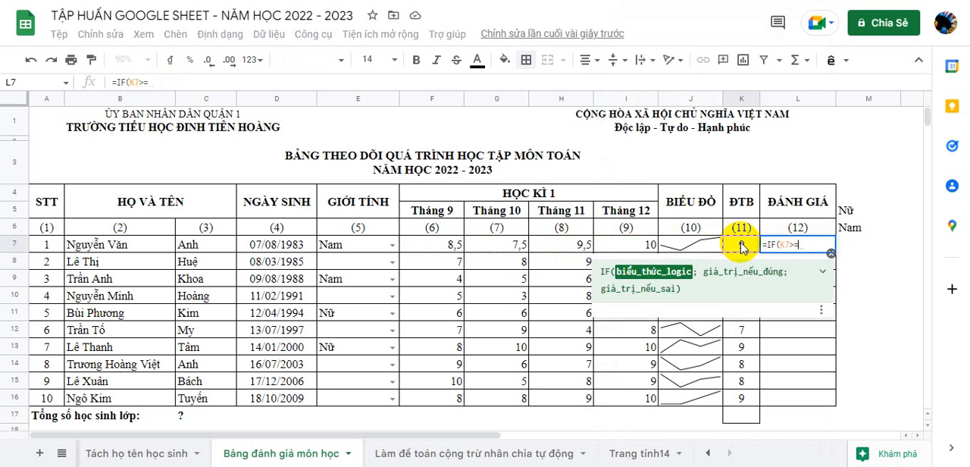
text(9;)
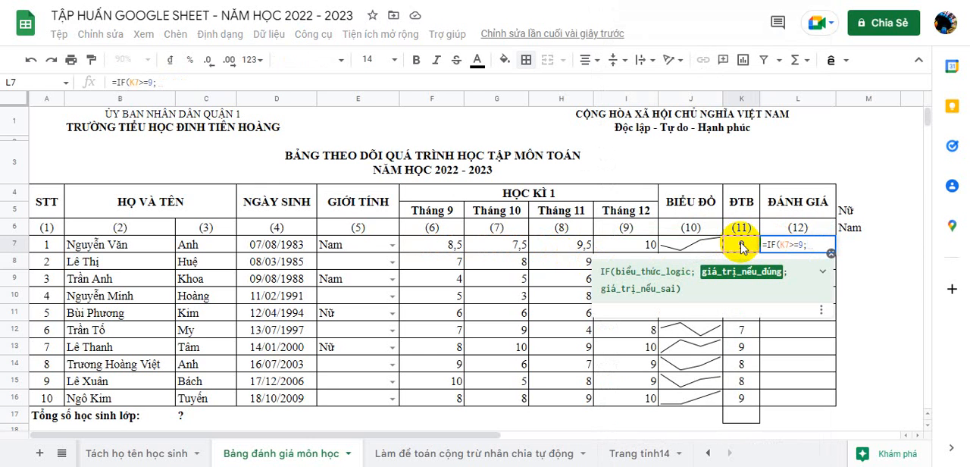
text(")
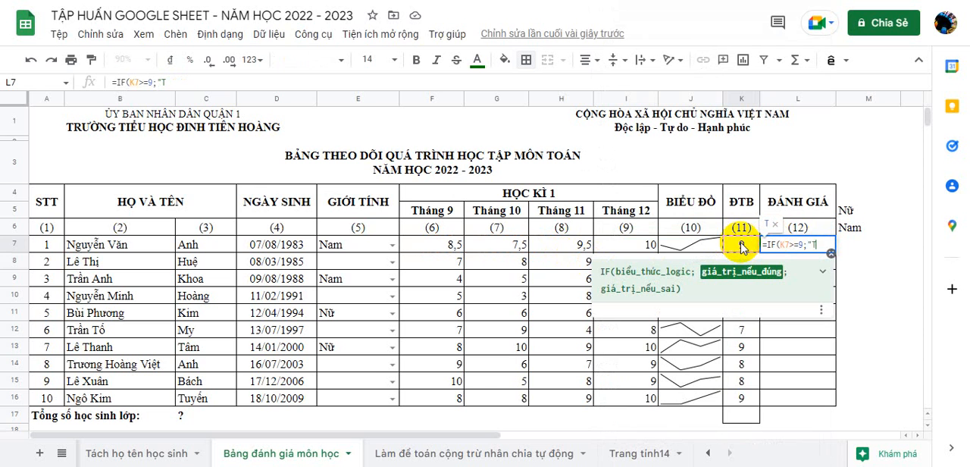
text(T";)
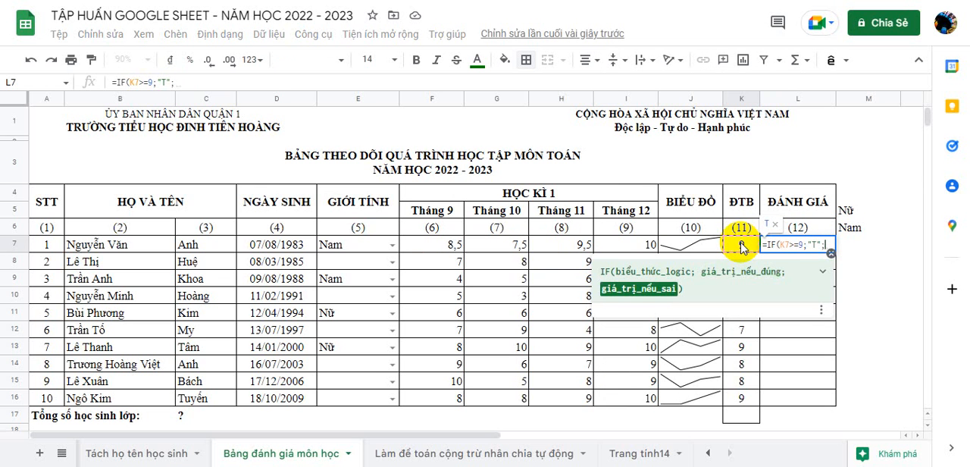
text(IF)
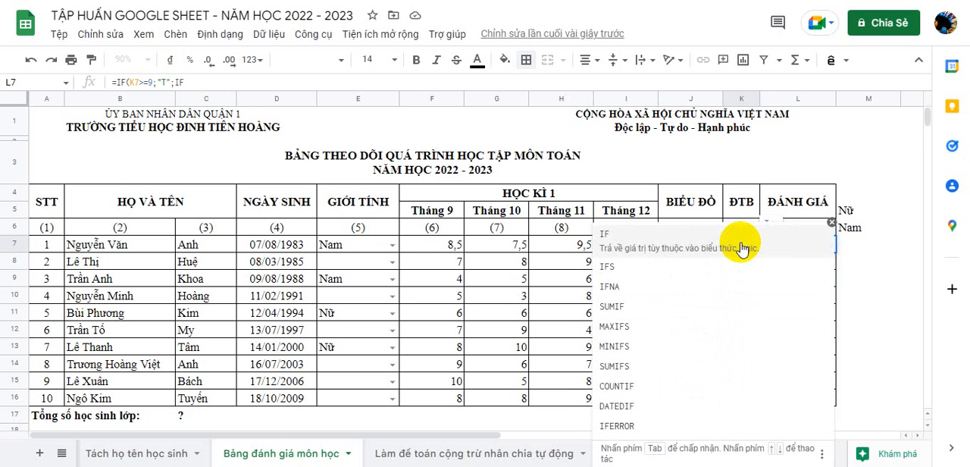
Step: Nest a second IF containing an AND test as the value-if-false in the L7 rating formula
click(741, 248)
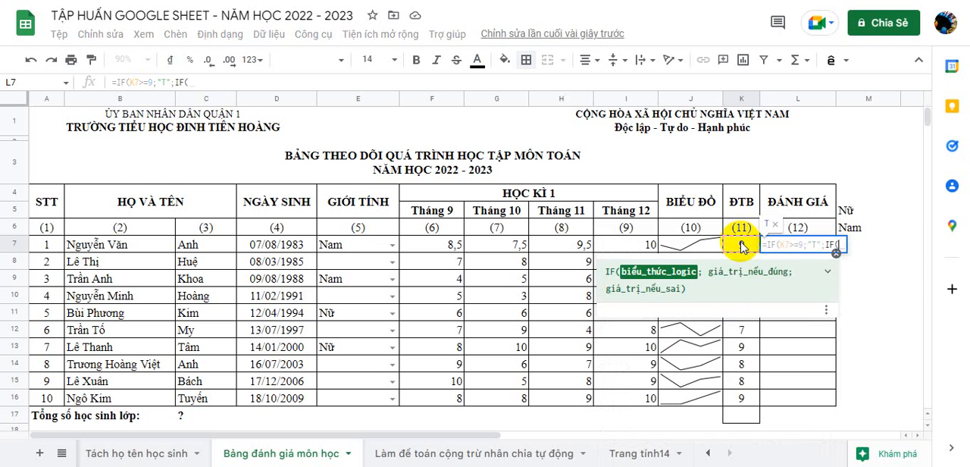
click(741, 246)
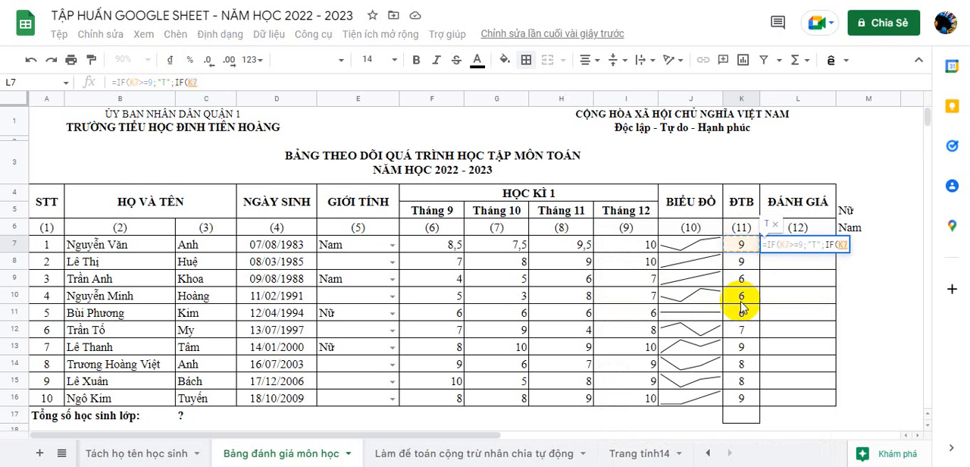
key(BackSpace)
key(BackSpace)
text(AND)
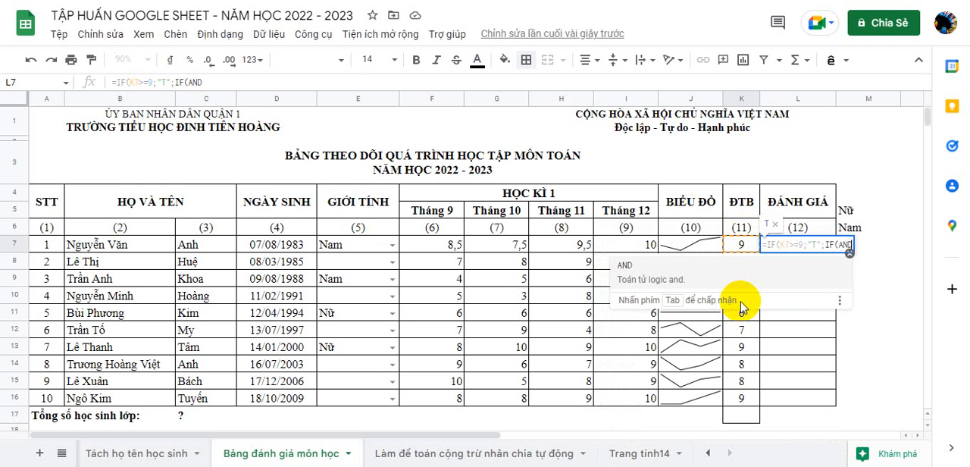
text(()
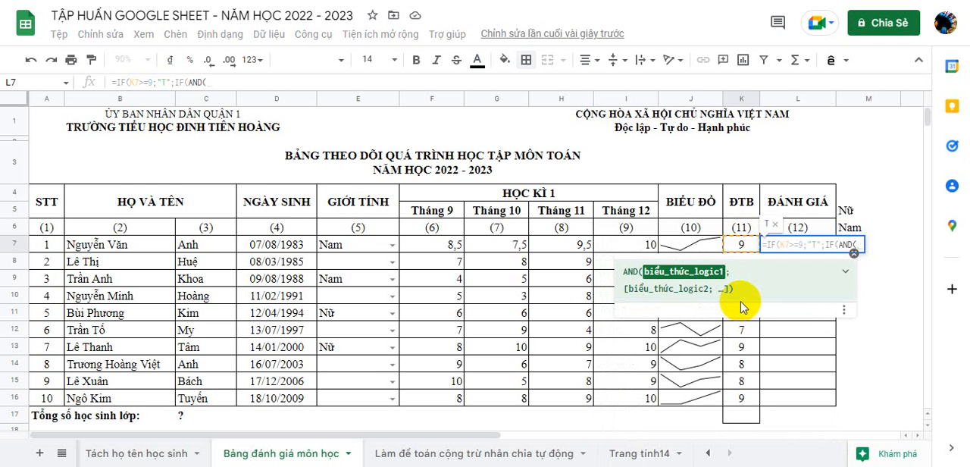
Step: Set the nested AND conditions in the L7 formula to K7<9 and K7>=5
click(748, 246)
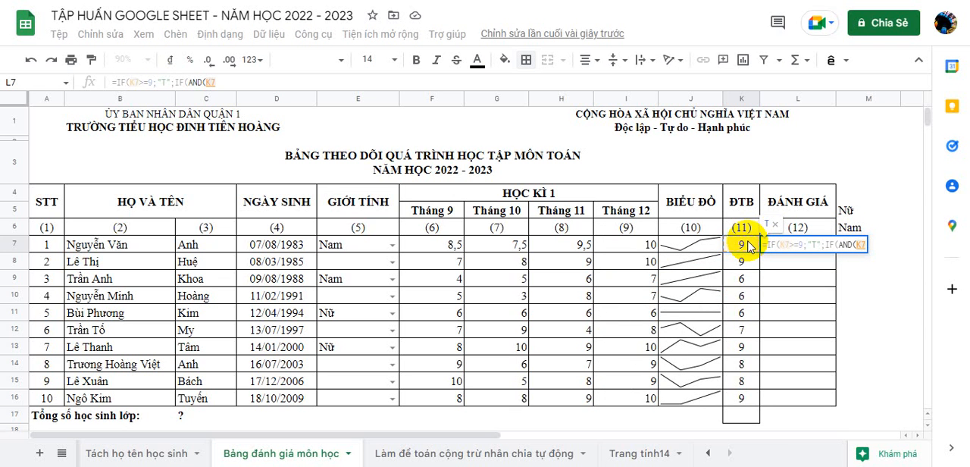
text(<9)
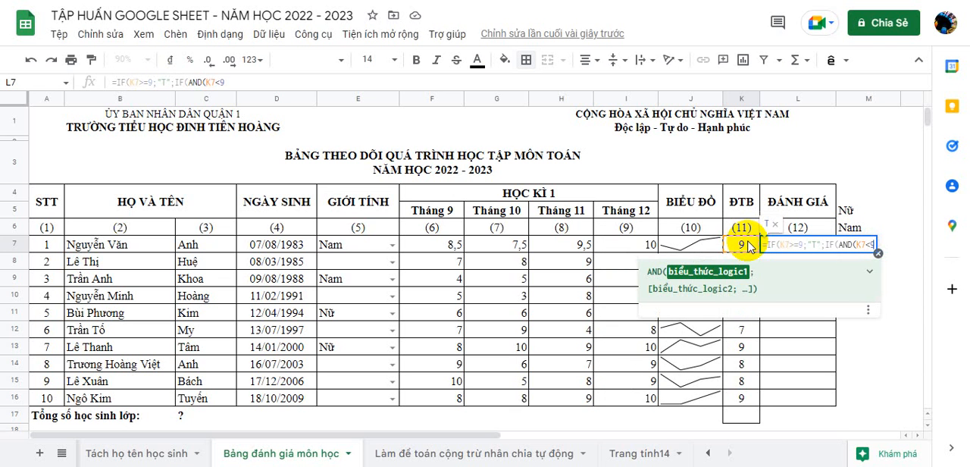
text(;)
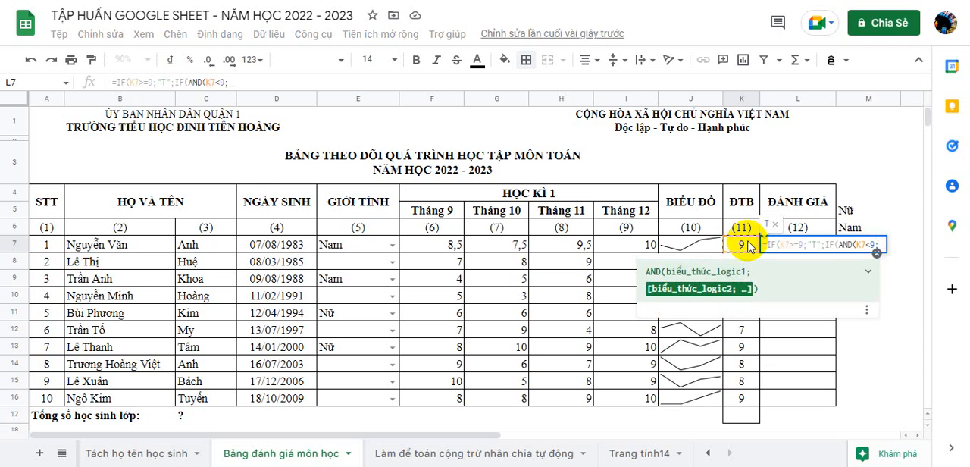
click(746, 246)
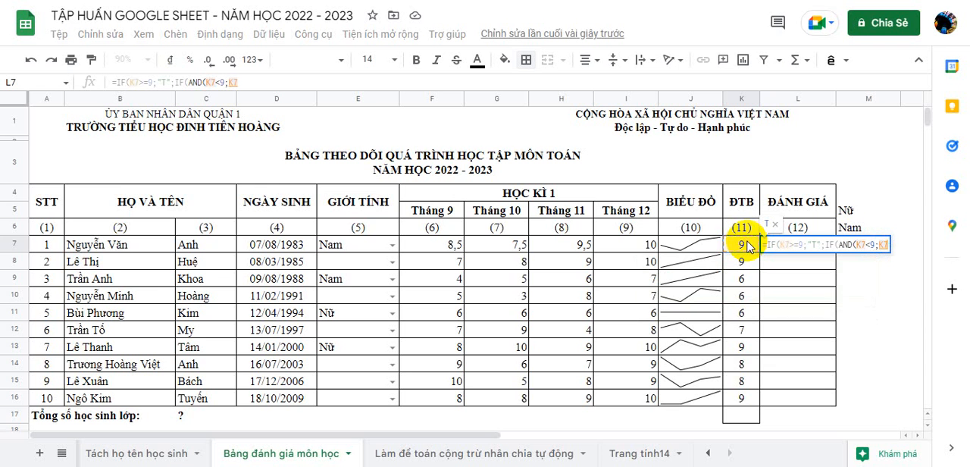
text(>=5)
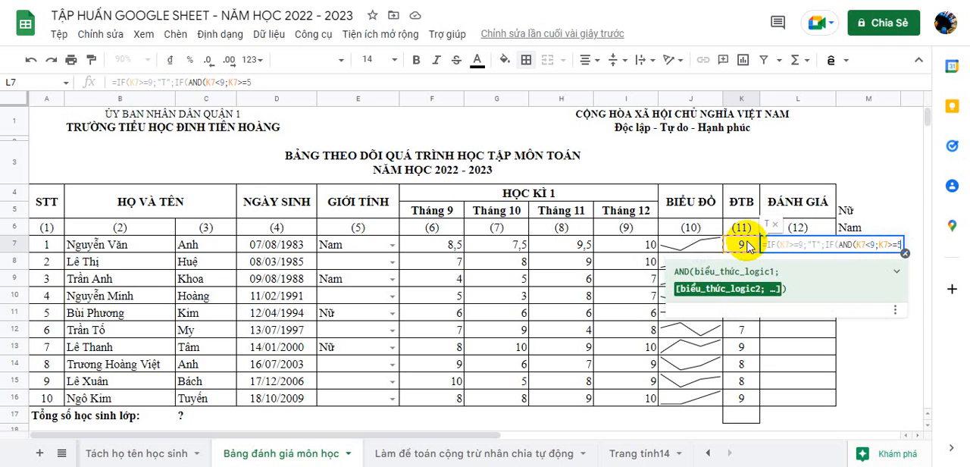
text())
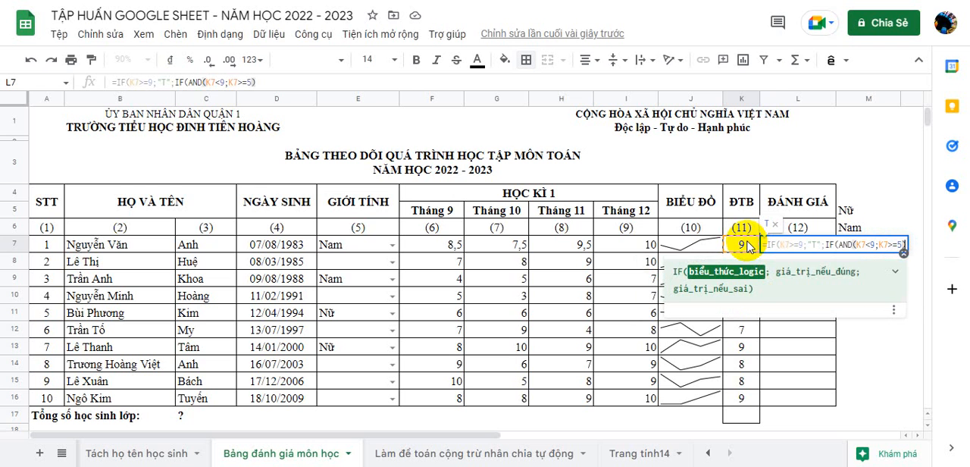
text(;)
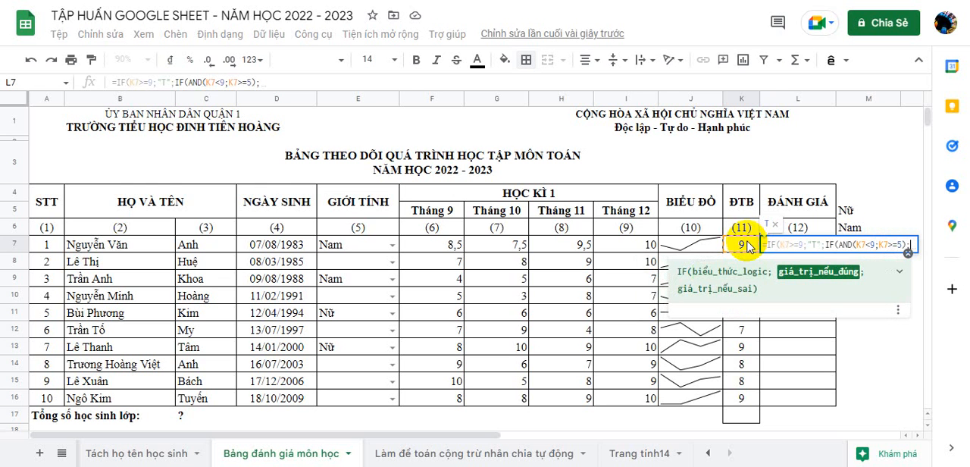
text("H)
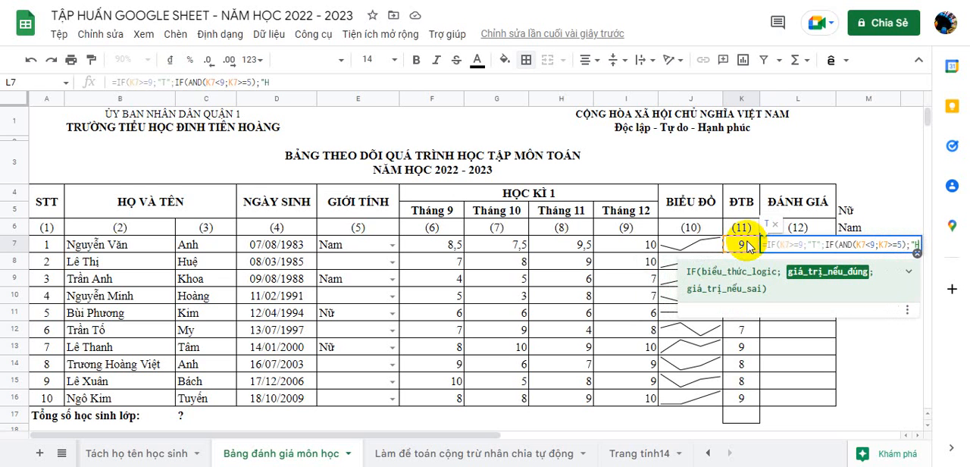
text(")
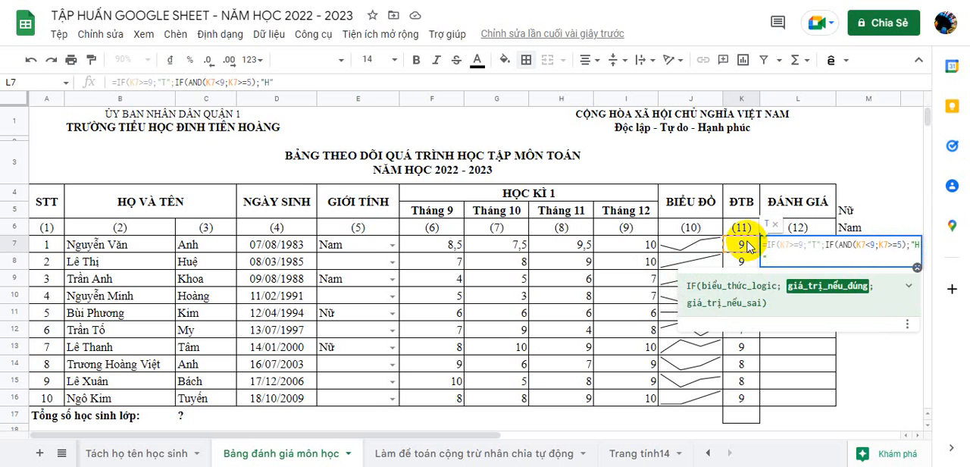
text(;)
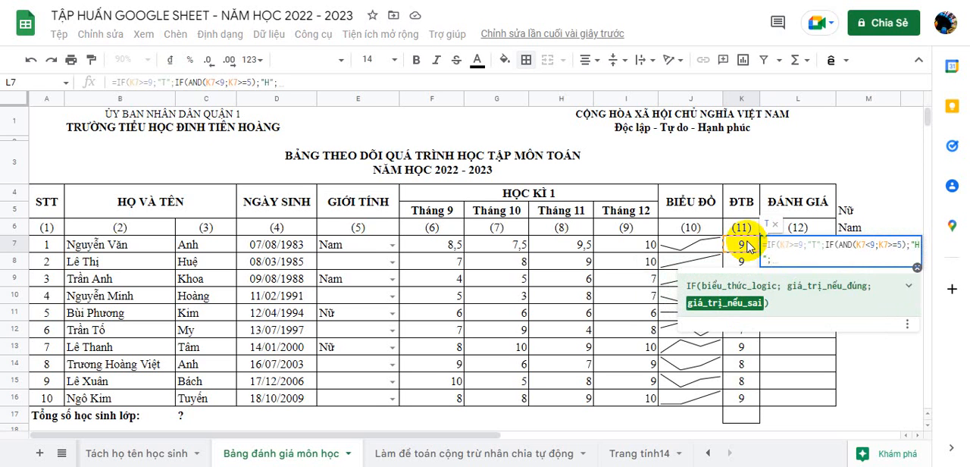
text(")
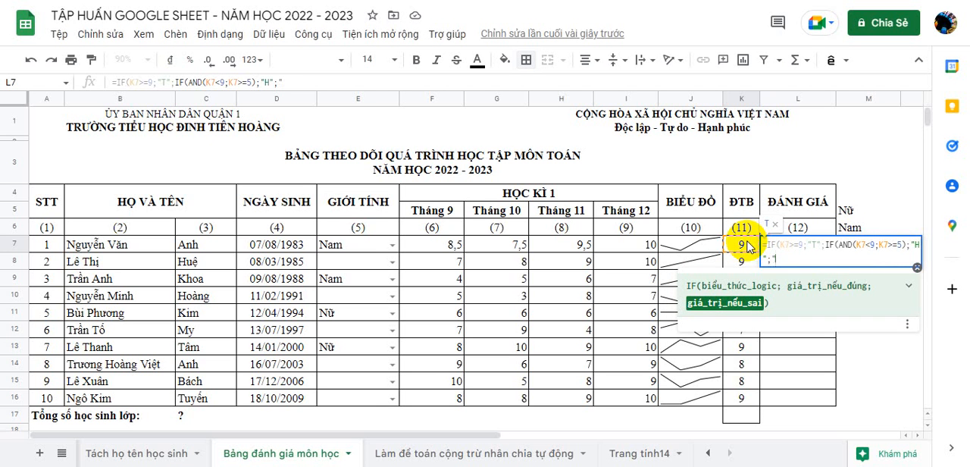
text(C"))
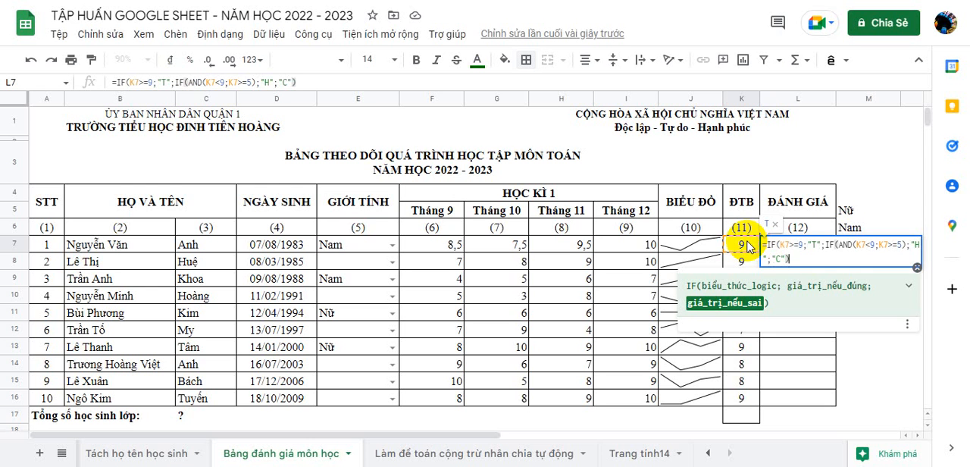
text())
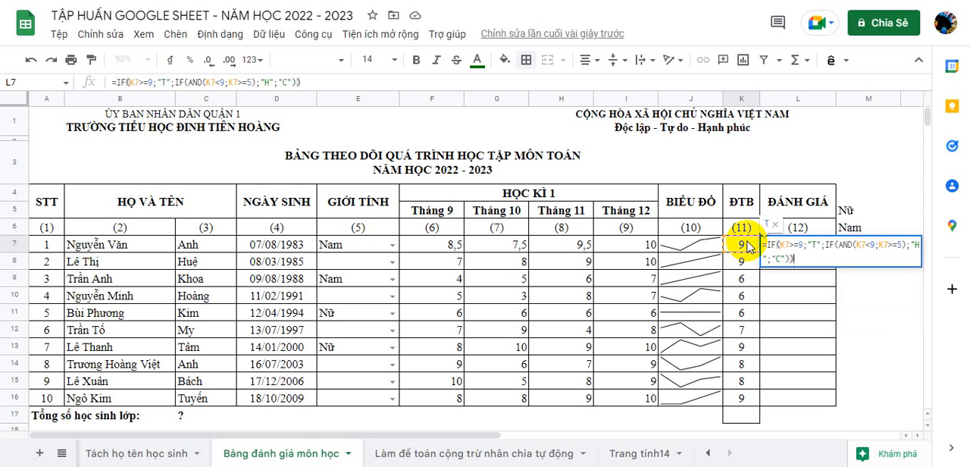
Step: Finish the L7 formula with "H" for the nested true value and "C" for all remaining averages
key(Return)
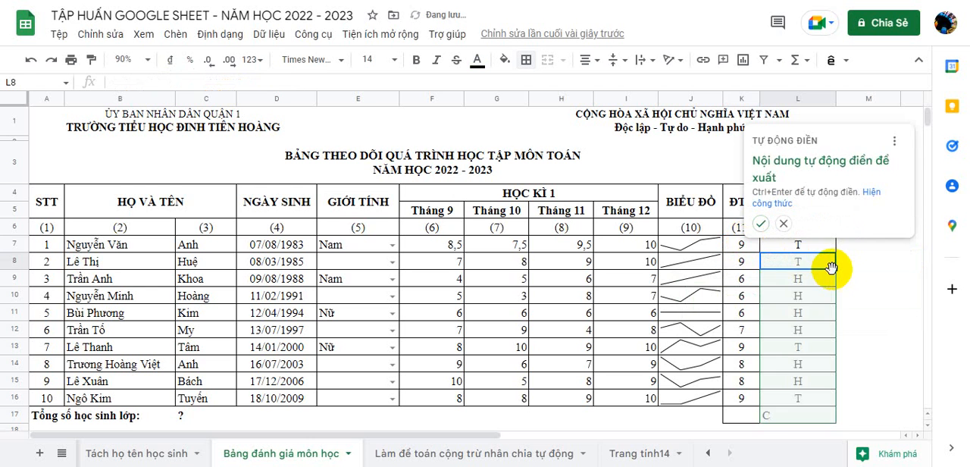
Step: Accept the suggested autofill of ratings down the ĐÁNH GIÁ column and clear the extra rating in K17:L17
click(760, 222)
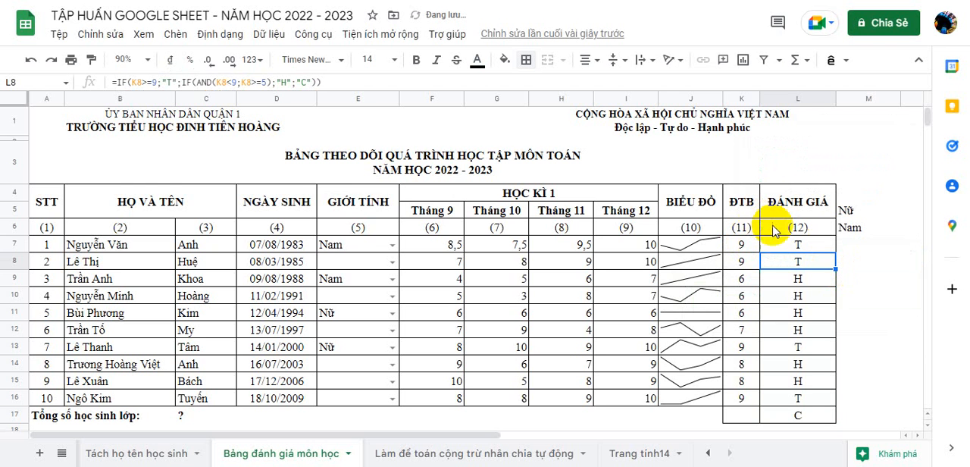
click(739, 416)
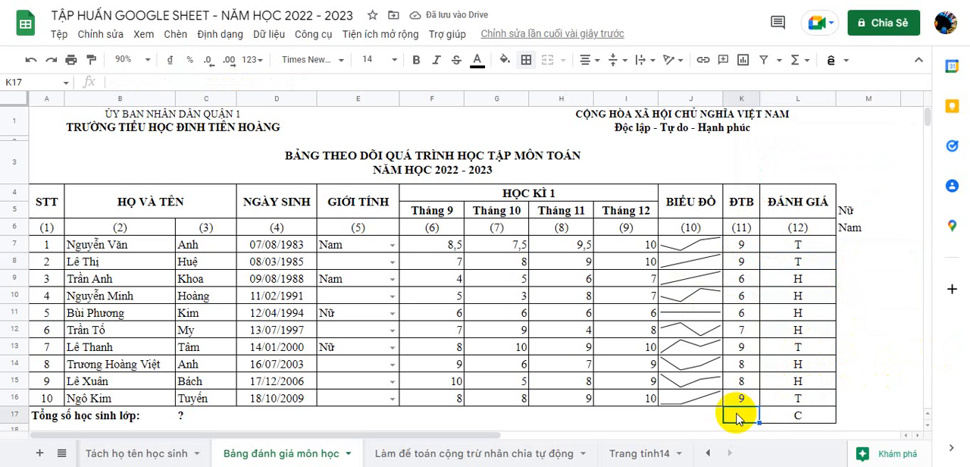
shift+click(797, 417)
key(Delete)
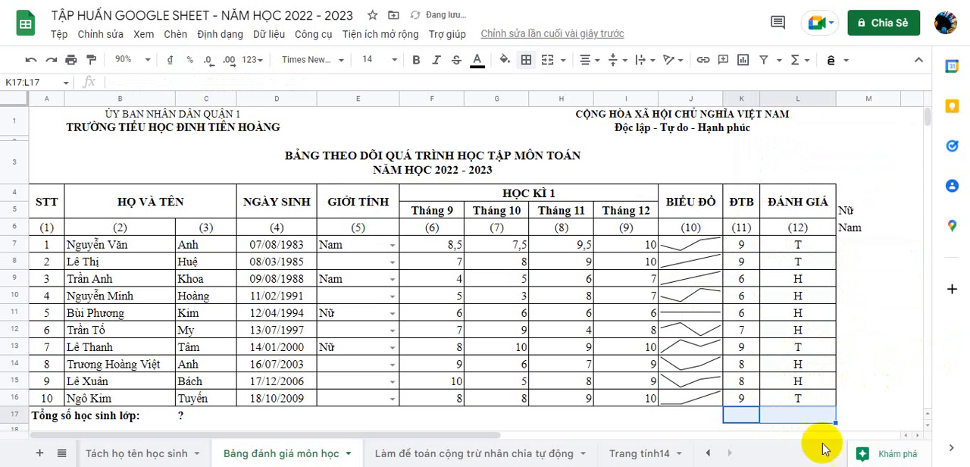
Step: Remove the leftover borders from L17 and K17 by filling the blank, unformatted cells L18 and K18 upward
click(862, 388)
drag(742, 417, 803, 411)
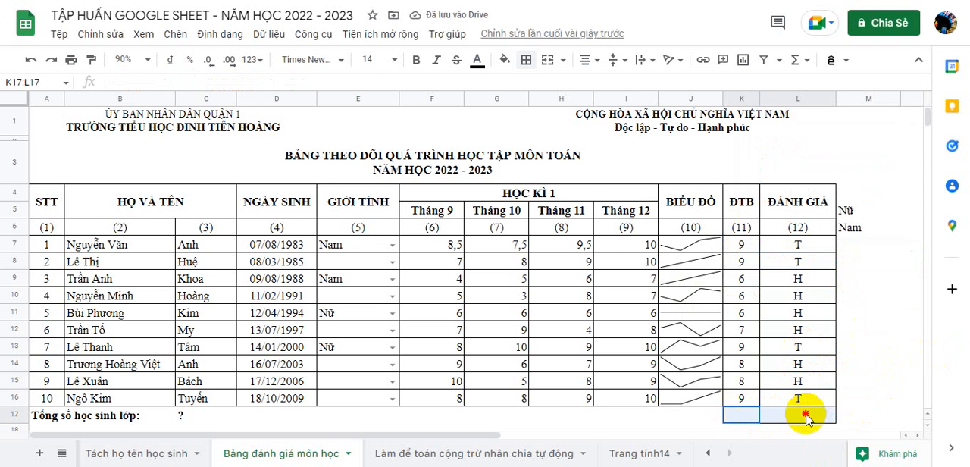
scroll(826, 390, down, 2)
click(753, 341)
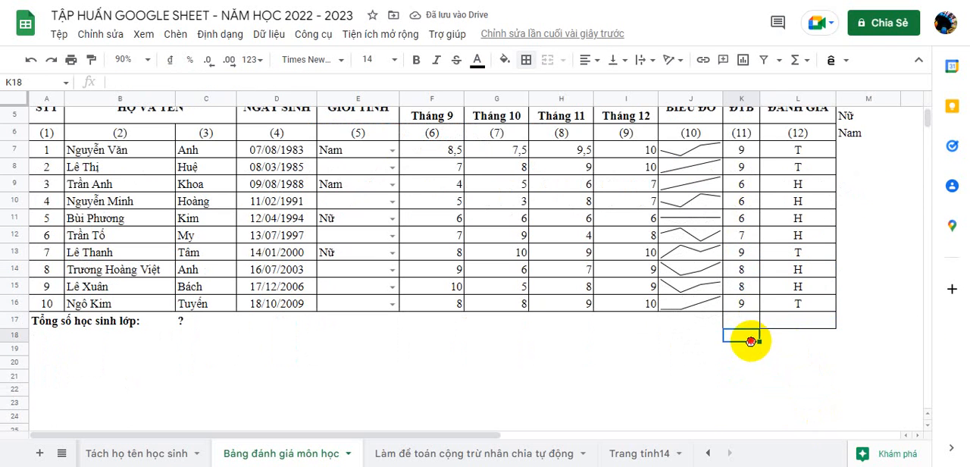
drag(751, 341, 831, 324)
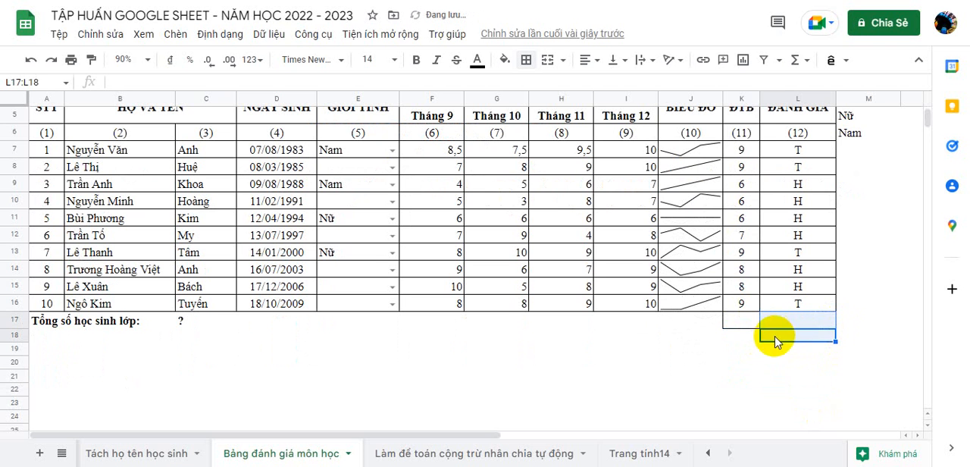
click(745, 349)
click(749, 335)
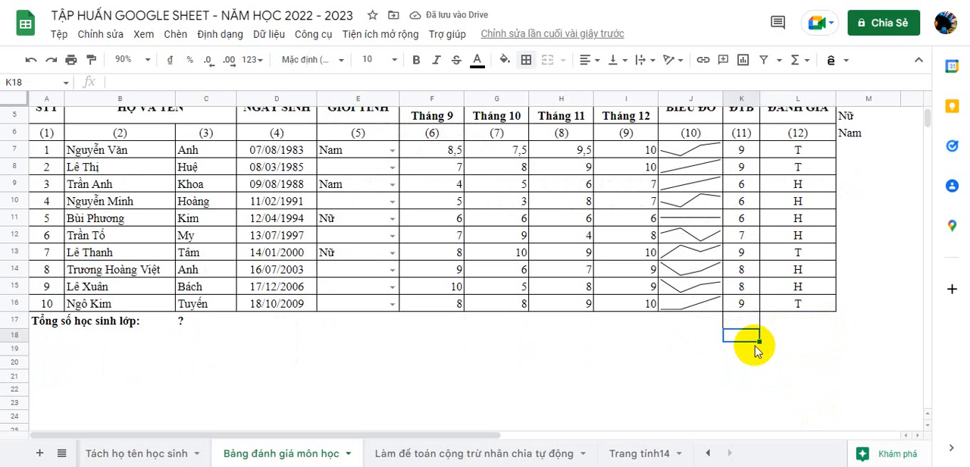
drag(758, 341, 758, 325)
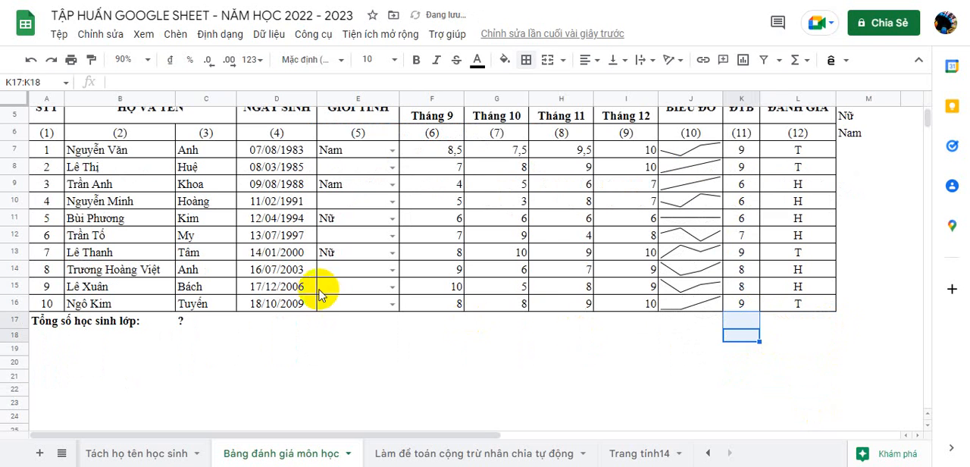
click(553, 322)
Step: Replace the question mark beside Tổng số học sinh lớp in C17 with =COUNTA(C7:C16) to count the students
scroll(76, 205, up, 2)
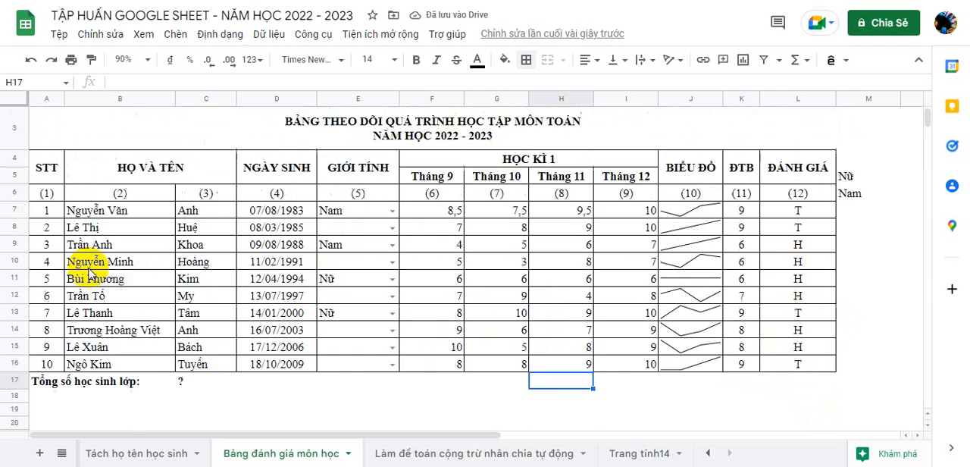
scroll(122, 344, down, 2)
scroll(159, 367, up, 1)
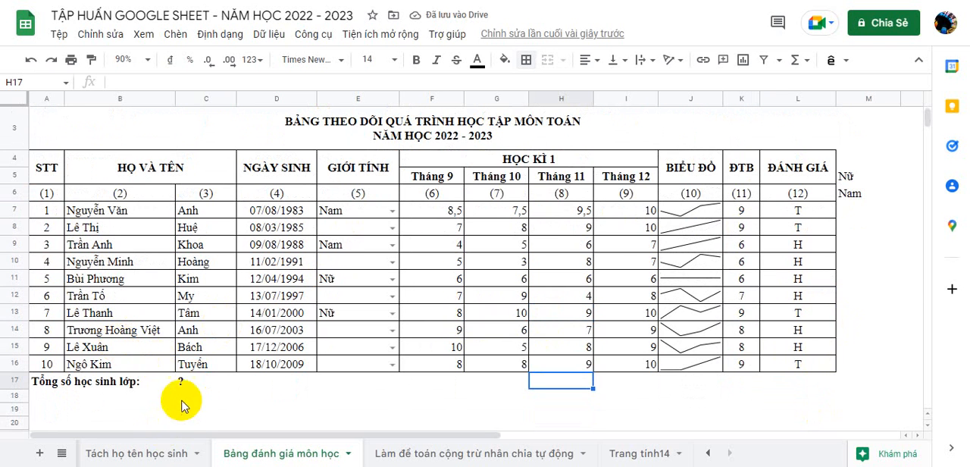
click(189, 382)
text(=COUNT)
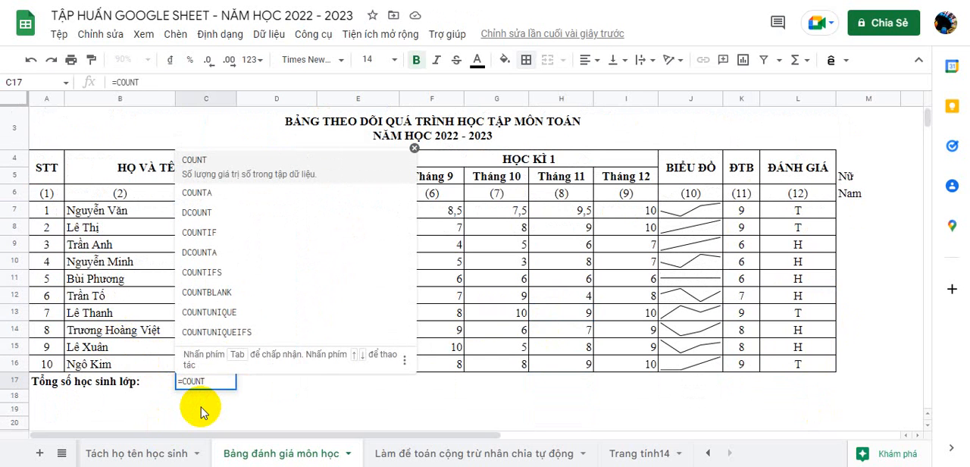
key(Down)
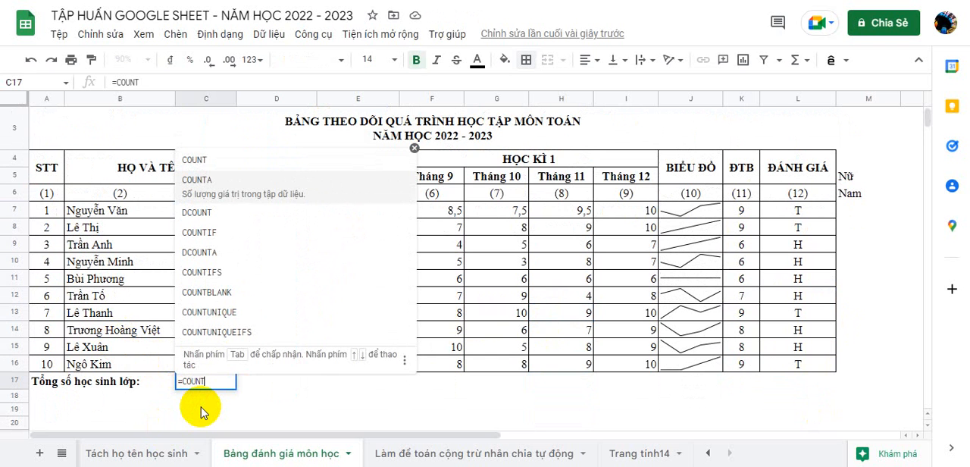
key(Tab)
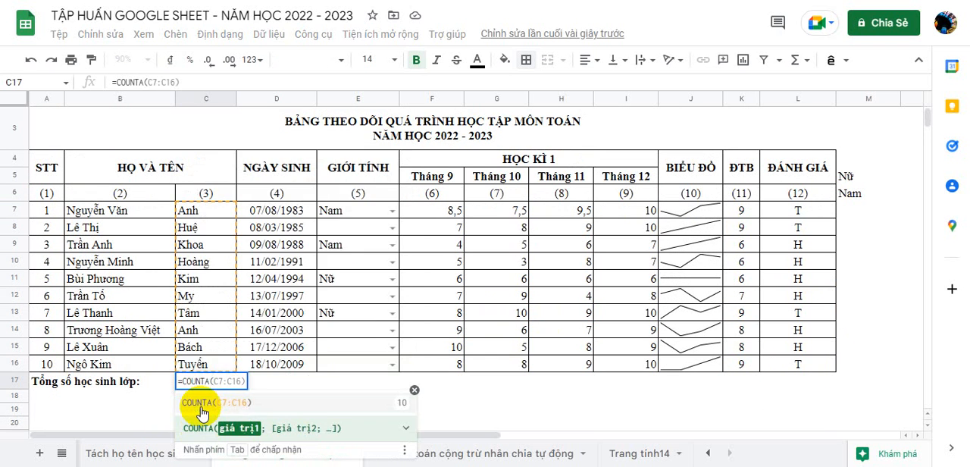
drag(209, 210, 225, 363)
text())
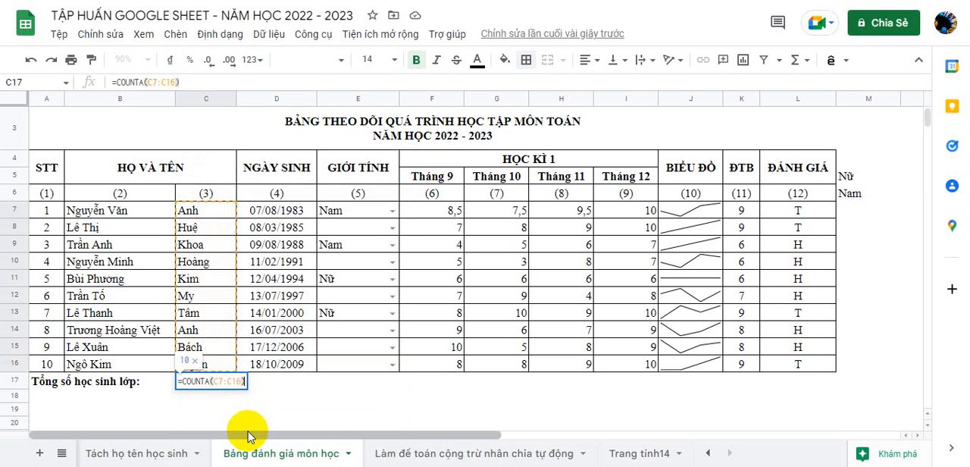
key(Return)
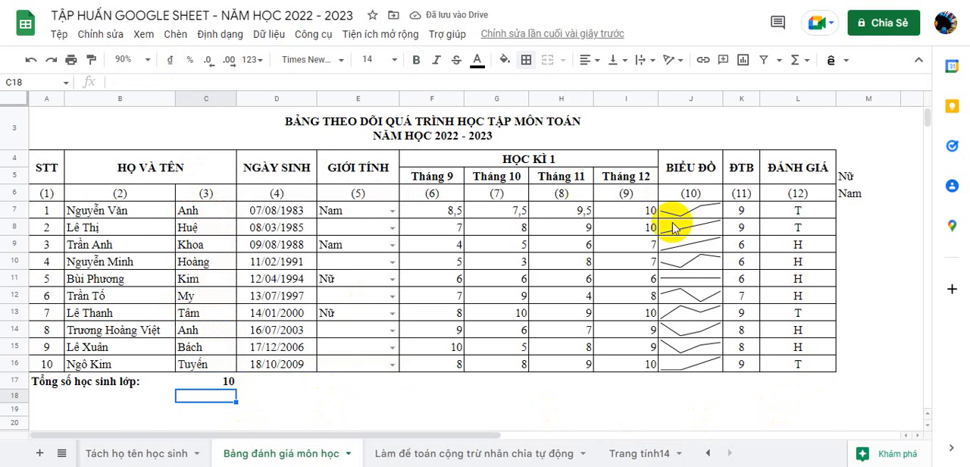
scroll(673, 227, up, 1)
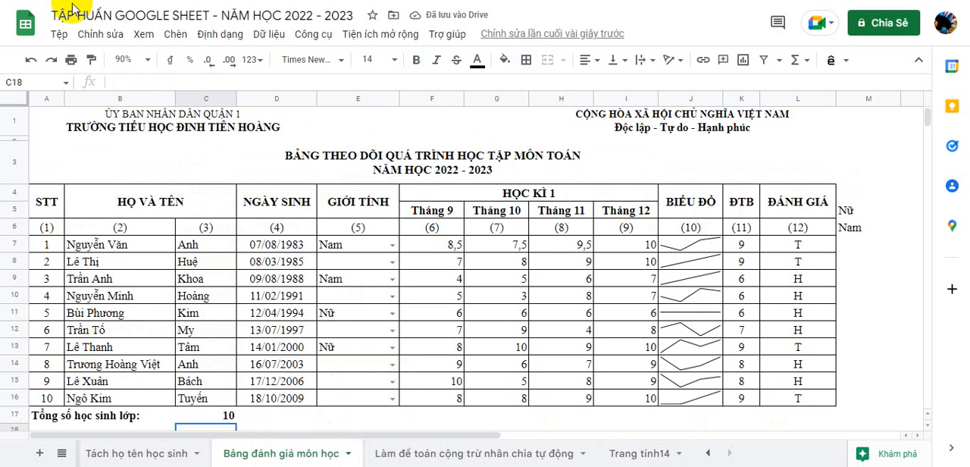